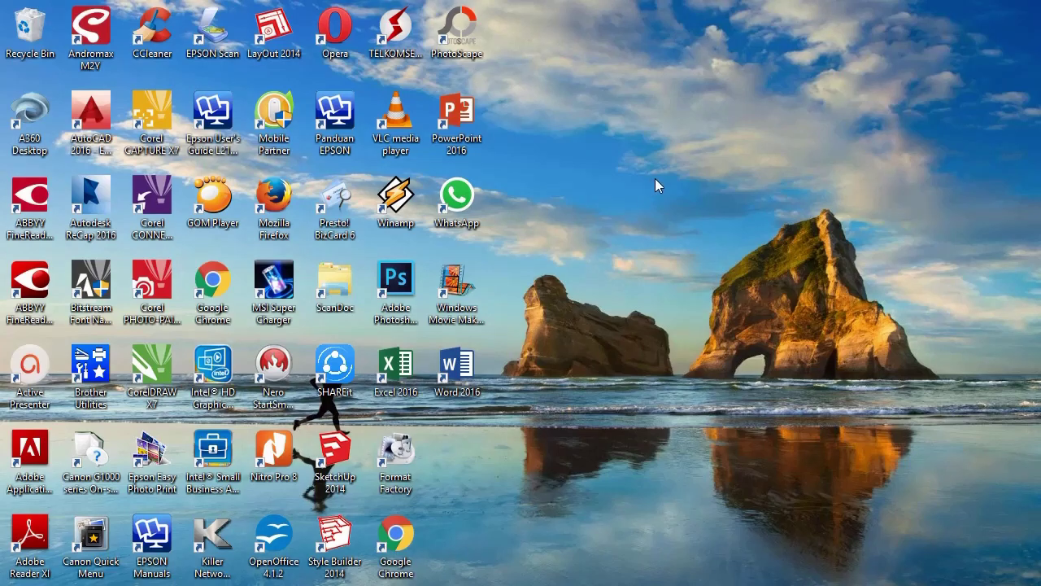
Launch PowerPoint 2016 from its desktop shortcut.
{"action": "double_click", "coordinate": [466, 118]}
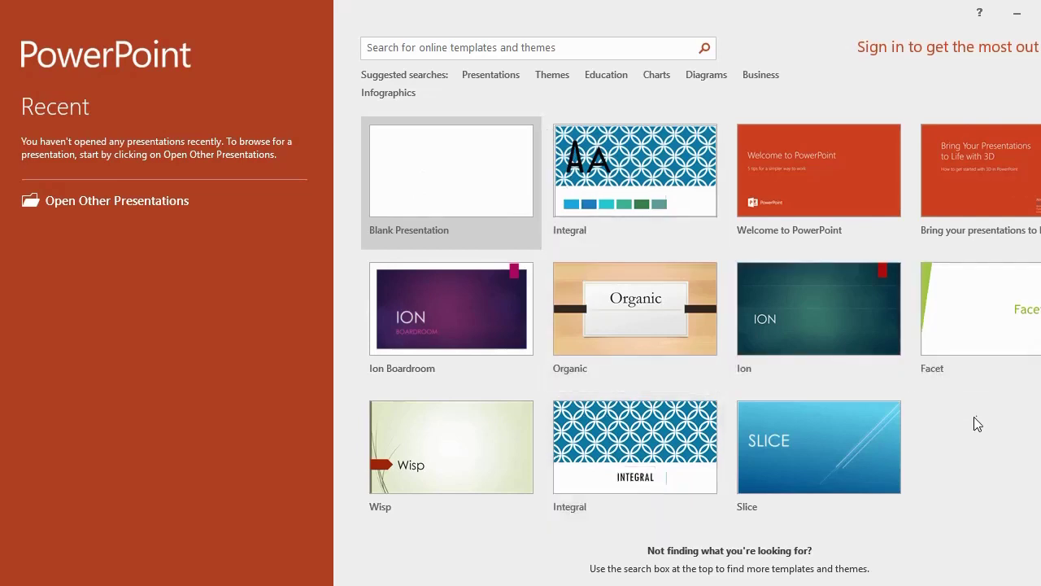
Create a Blank Presentation and select its single title slide.
{"action": "left_click", "coordinate": [437, 175]}
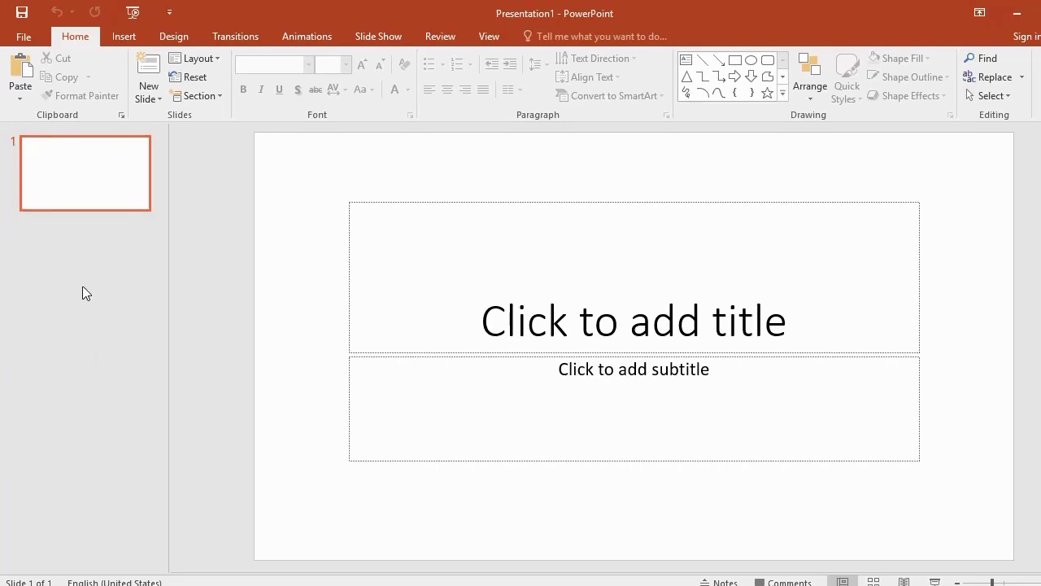
{"action": "left_click", "coordinate": [81, 180]}
Enter PELATIHAN KOMPUTER as the slide title.
{"action": "left_click", "coordinate": [577, 293]}
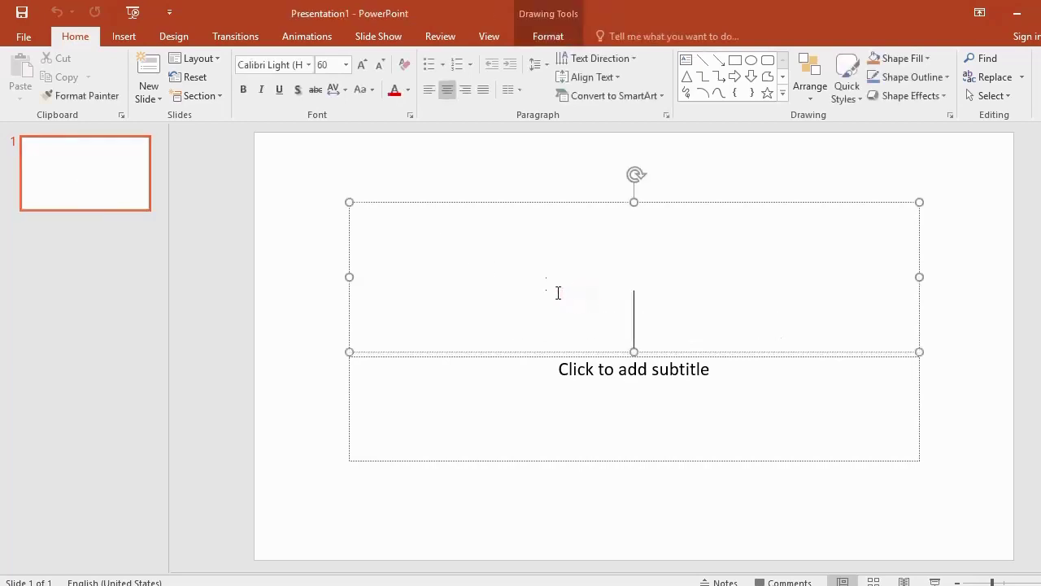
{"action": "type", "text": "pe"}
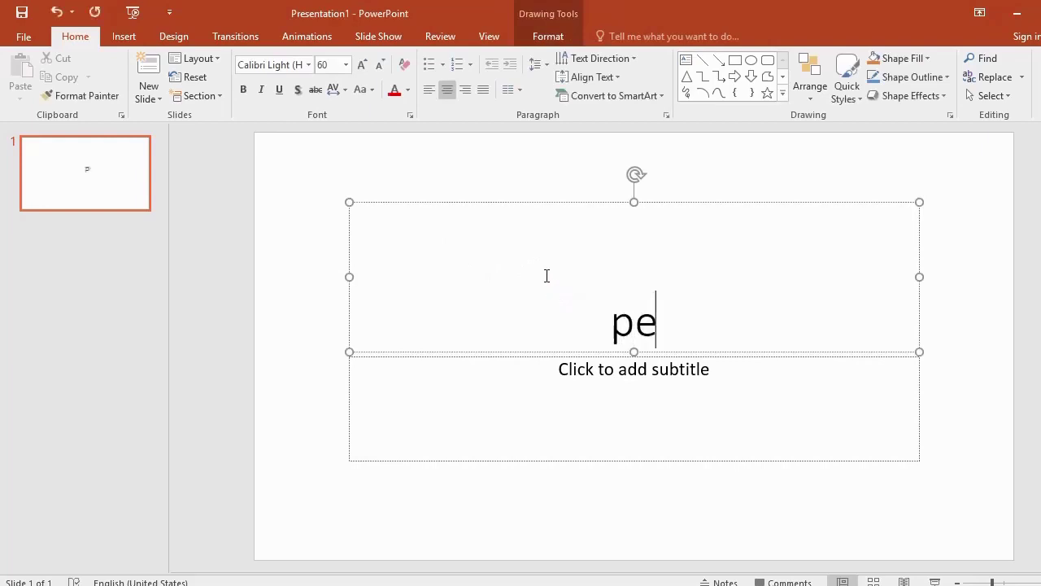
{"action": "type", "text": "lati"}
{"action": "key", "text": "ctrl+a"}
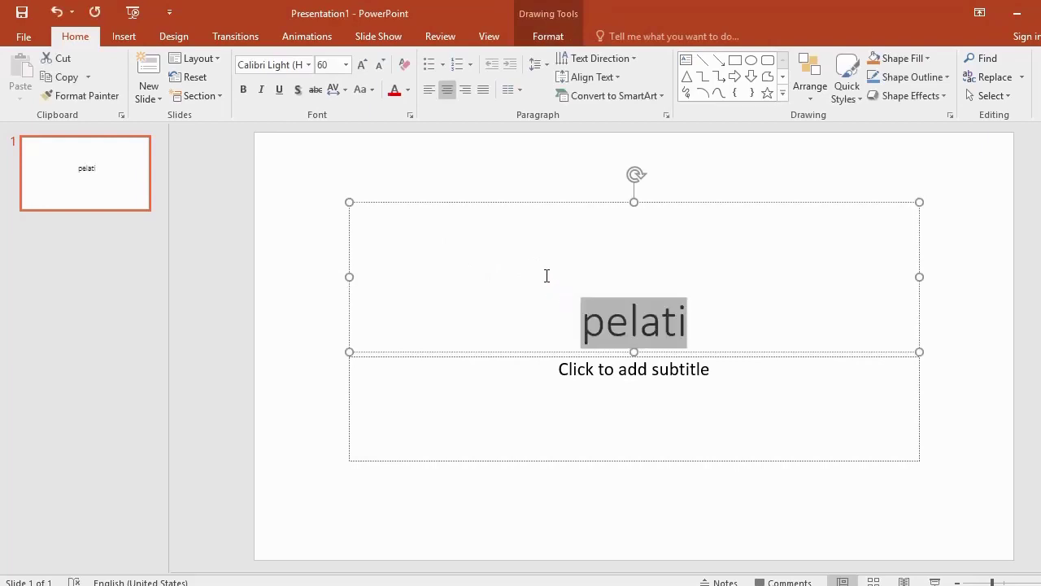
{"action": "type", "text": "PELATIHAN KOMPUTER"}
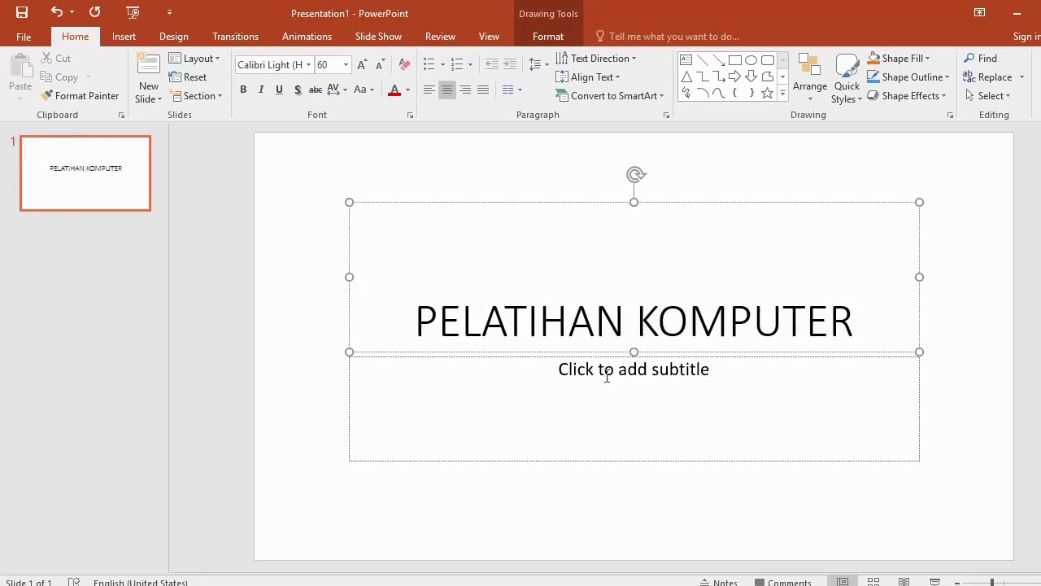
Add the two-line subtitle DARI KOMPUTER MENDOAN / CILACAP JAWA TNEGAH.
{"action": "left_click", "coordinate": [607, 376]}
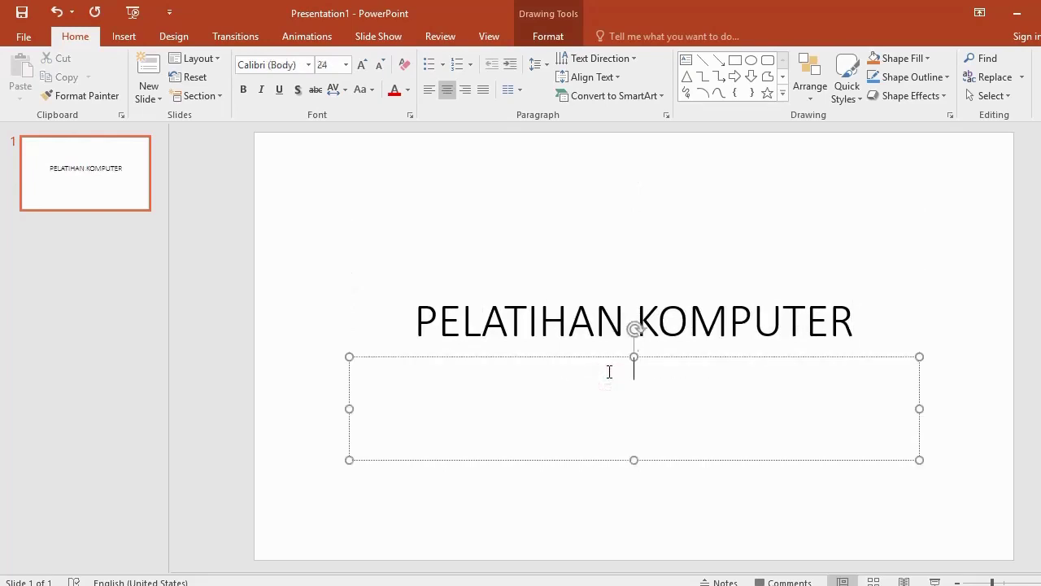
{"action": "type", "text": "DARI KOMPUTER MENDOAN"}
{"action": "key", "text": "Return"}
{"action": "type", "text": "CILAC"}
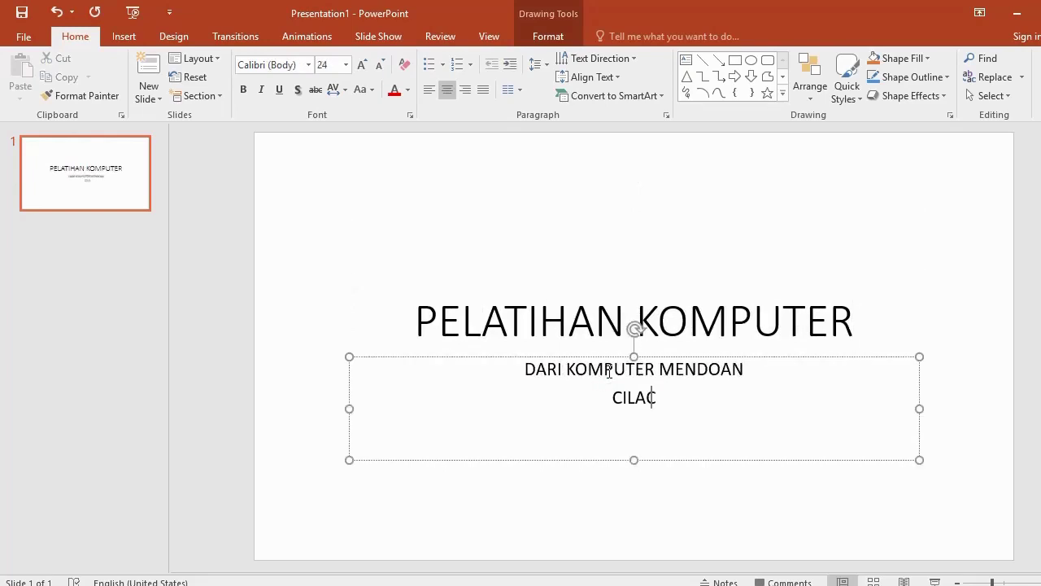
{"action": "type", "text": "AP JAWA TNEGAH"}
{"action": "left_click", "coordinate": [340, 161]}
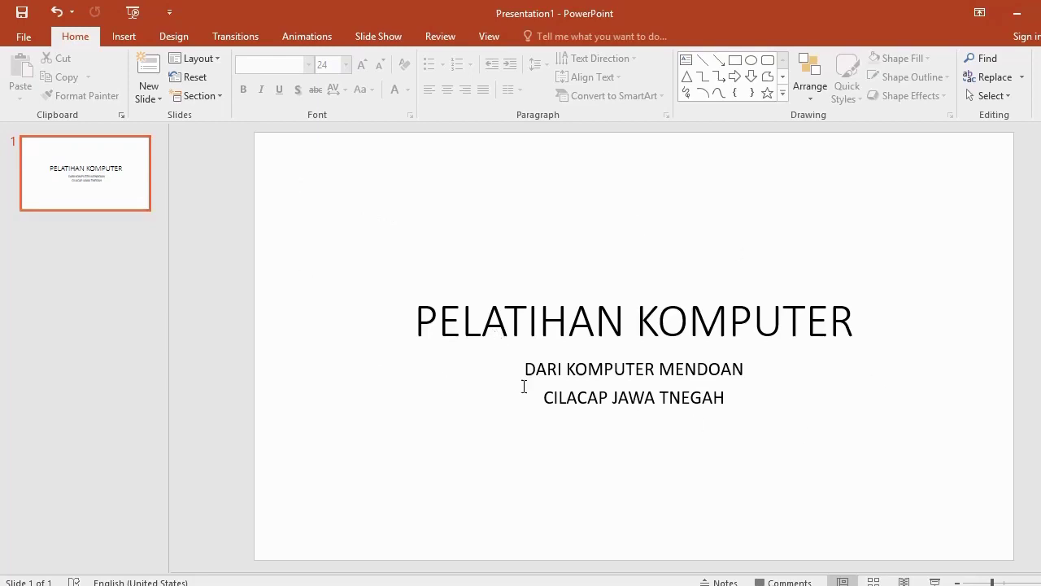
Apply the Organic design theme and change the PELATIHAN KOMPUTER title's font colour to red.
{"action": "left_click", "coordinate": [172, 37]}
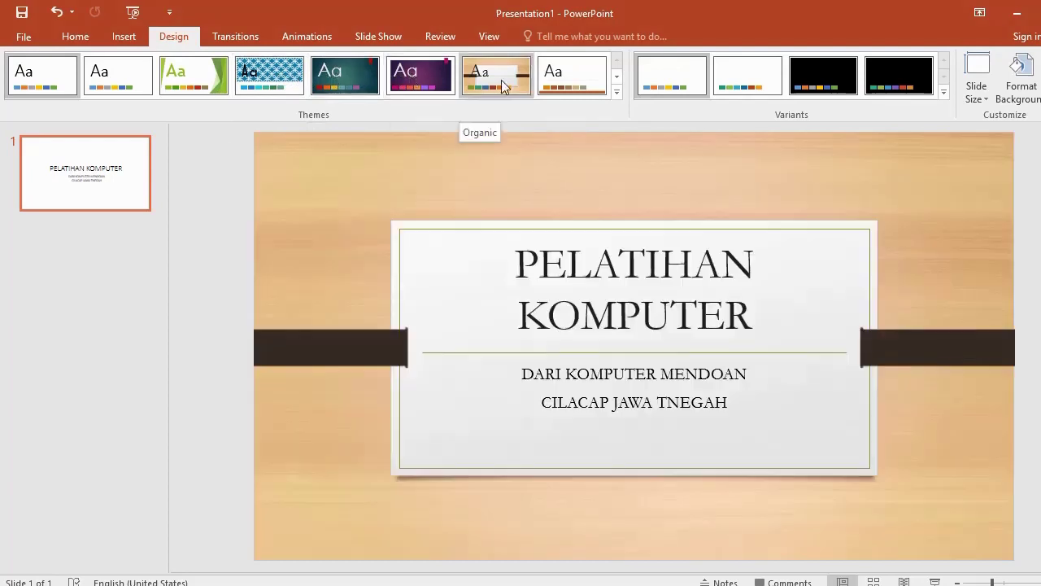
{"action": "left_click", "coordinate": [501, 80]}
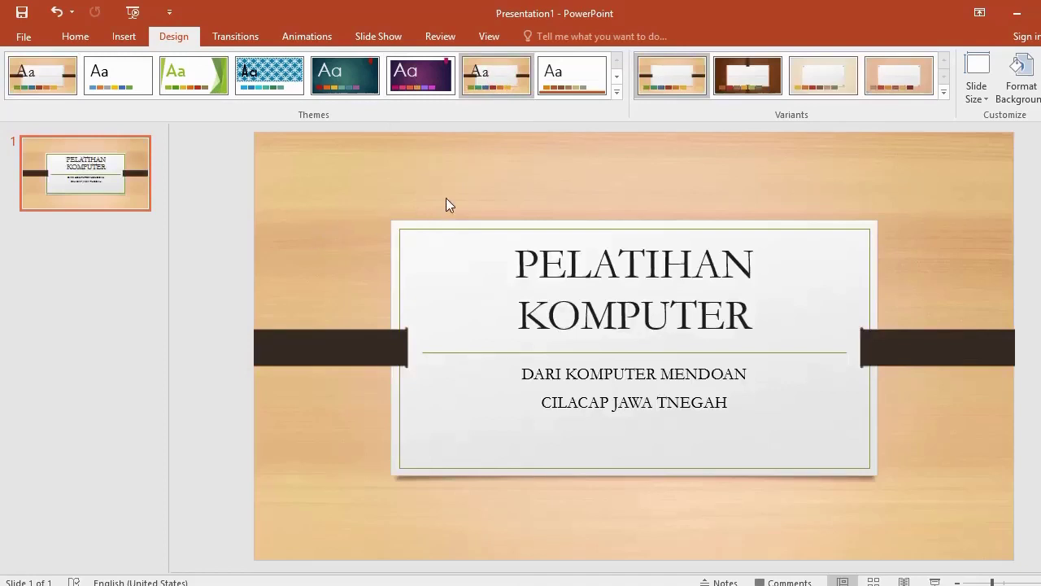
{"action": "triple_click", "coordinate": [528, 261]}
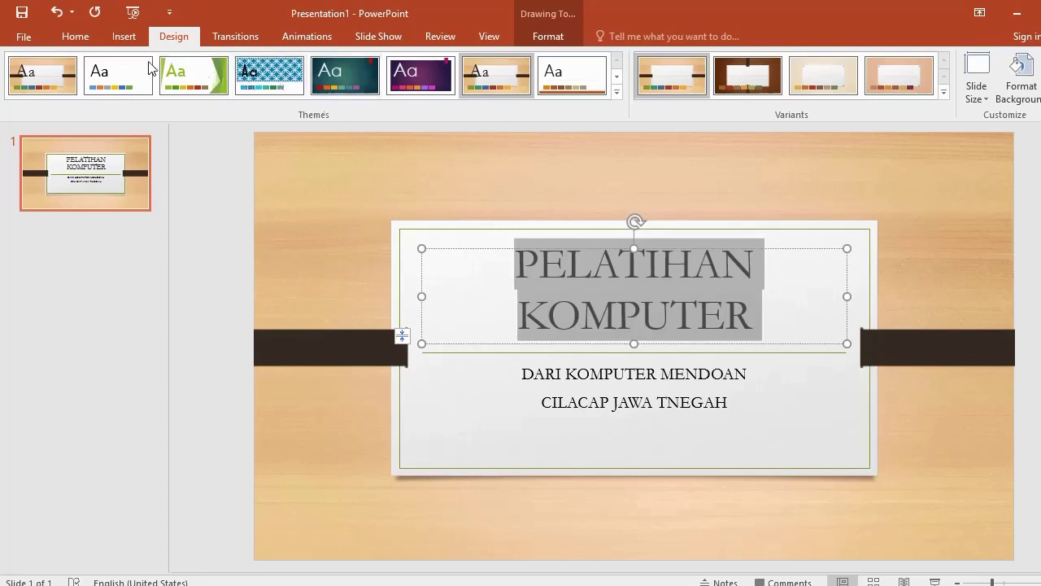
{"action": "left_click", "coordinate": [73, 37]}
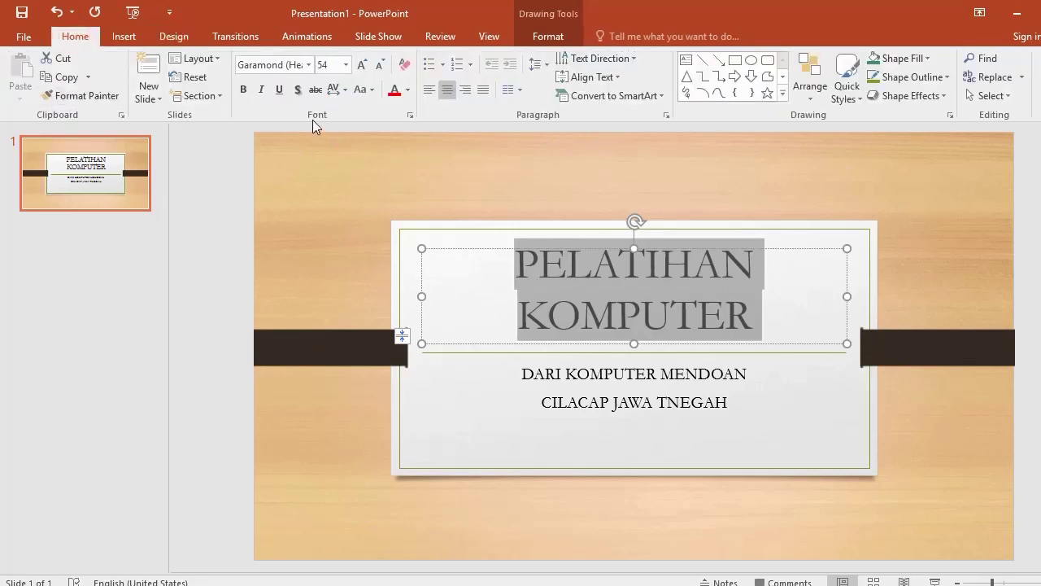
{"action": "left_click", "coordinate": [396, 90]}
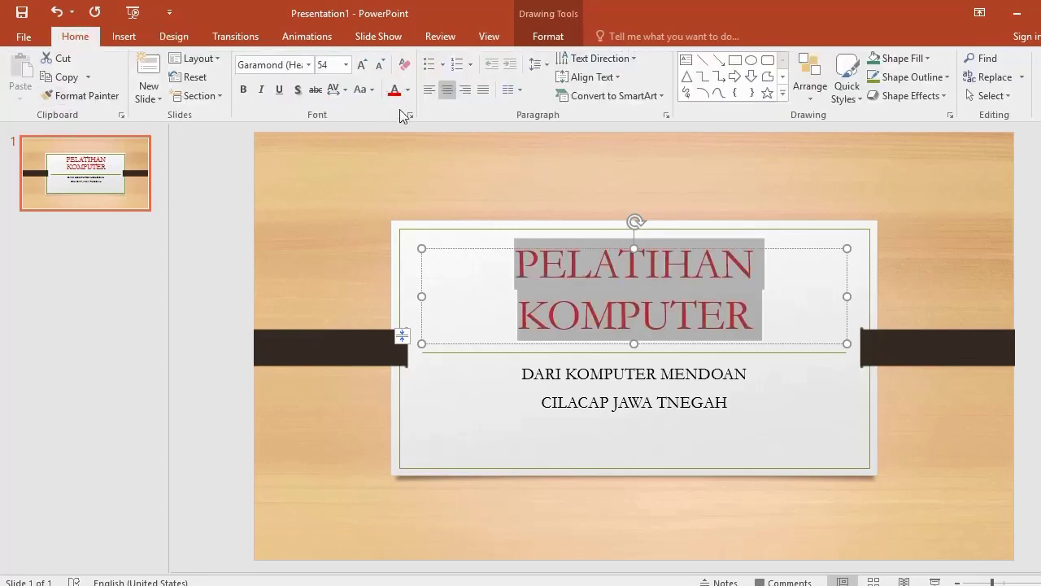
{"action": "left_click", "coordinate": [326, 182]}
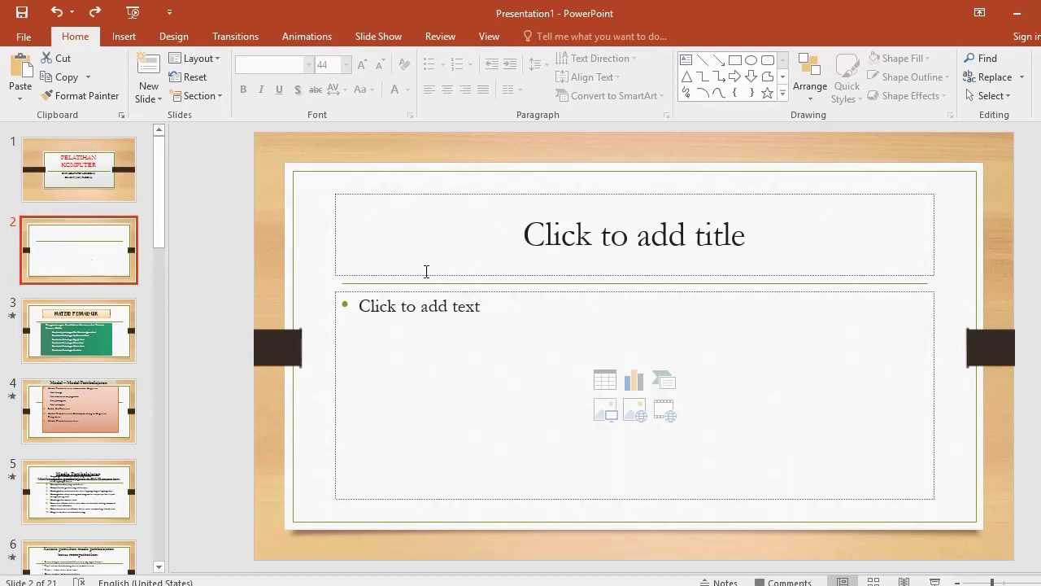
Copy the MATERI PEDAGOGIK title from slide 3 into slide 2's title placeholder.
{"action": "left_click", "coordinate": [132, 332]}
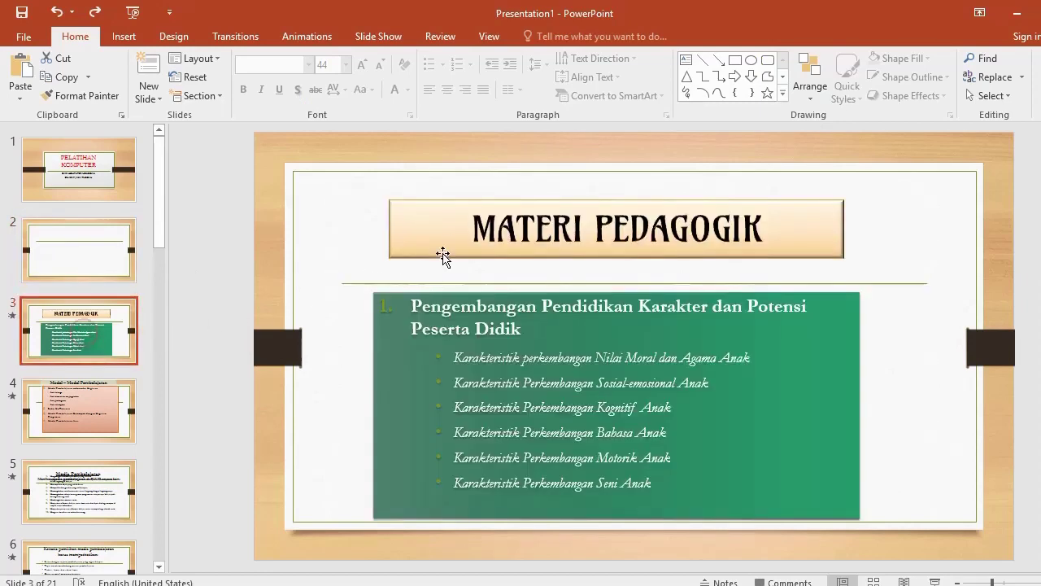
{"action": "left_click_drag", "start_coordinate": [470, 229], "coordinate": [806, 225]}
{"action": "key", "text": "ctrl+c"}
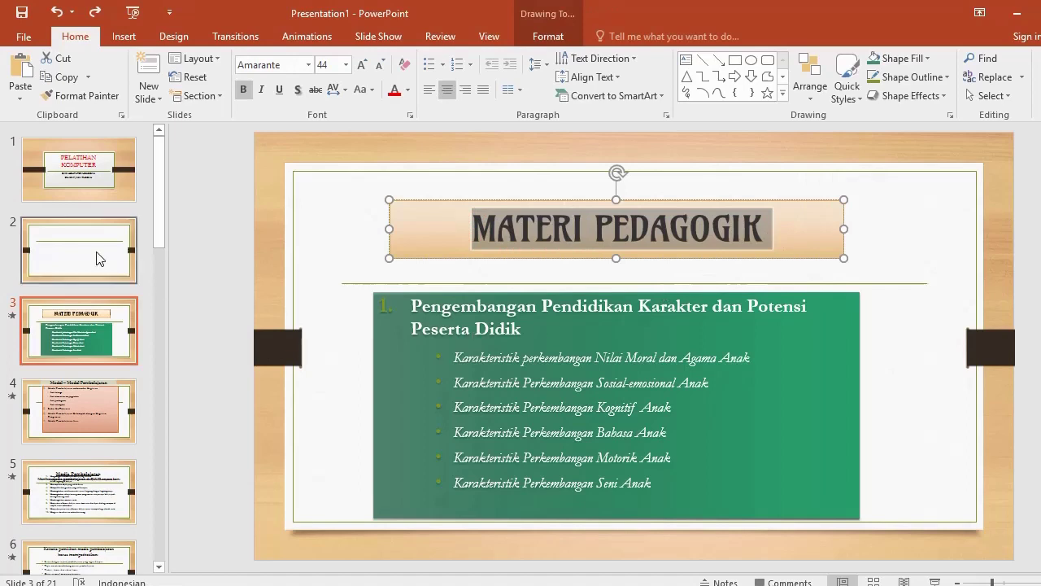
{"action": "left_click", "coordinate": [66, 242]}
{"action": "left_click", "coordinate": [581, 230]}
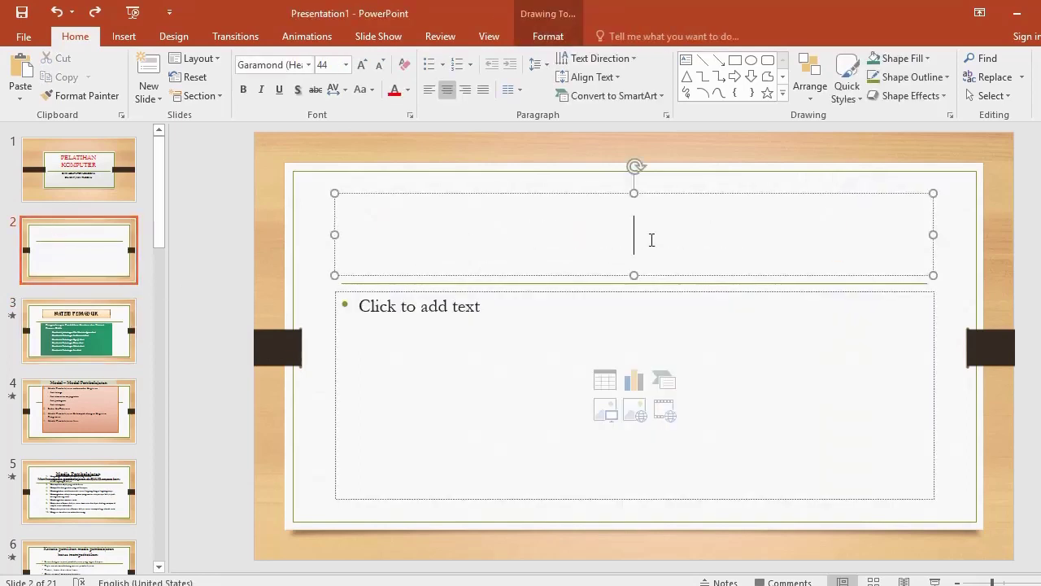
{"action": "key", "text": "ctrl+v"}
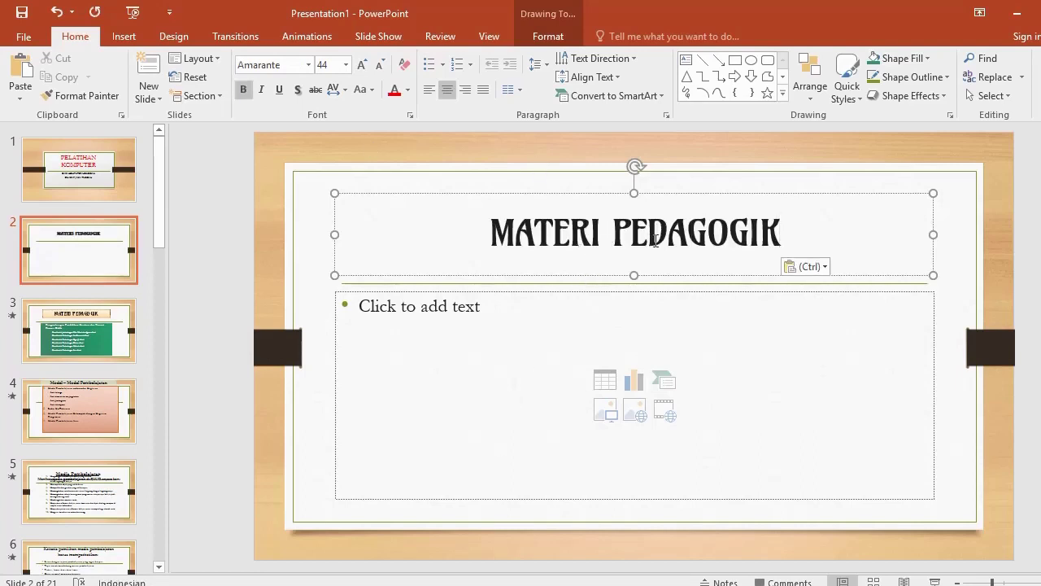
Copy slide 3's bulleted list into slide 2's content placeholder.
{"action": "left_click", "coordinate": [72, 351]}
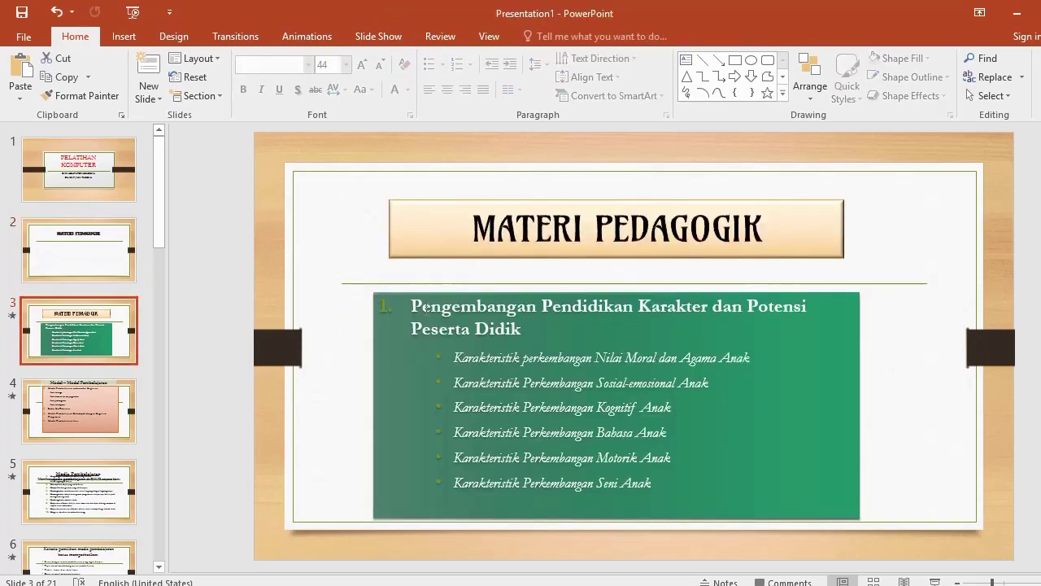
{"action": "left_click_drag", "start_coordinate": [426, 308], "coordinate": [673, 486]}
{"action": "key", "text": "ctrl+c"}
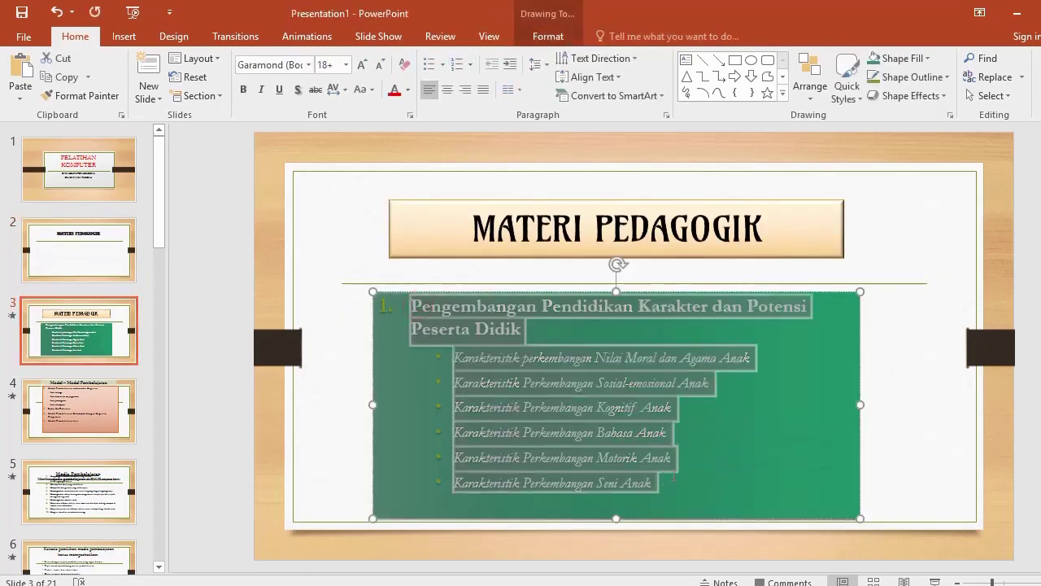
{"action": "left_click", "coordinate": [78, 250]}
{"action": "left_click", "coordinate": [431, 312]}
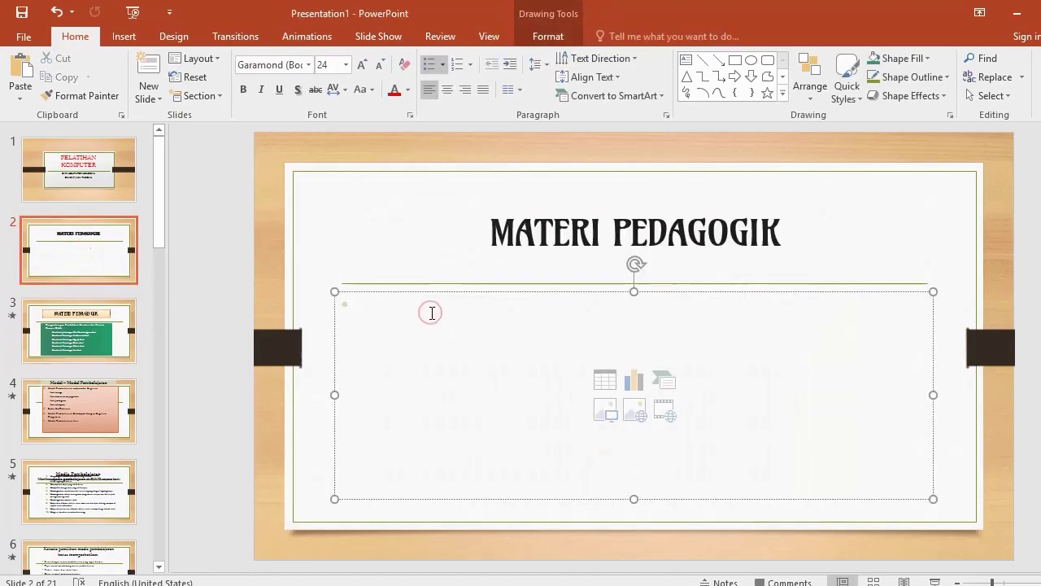
{"action": "key", "text": "ctrl+v"}
{"action": "left_click", "coordinate": [325, 153]}
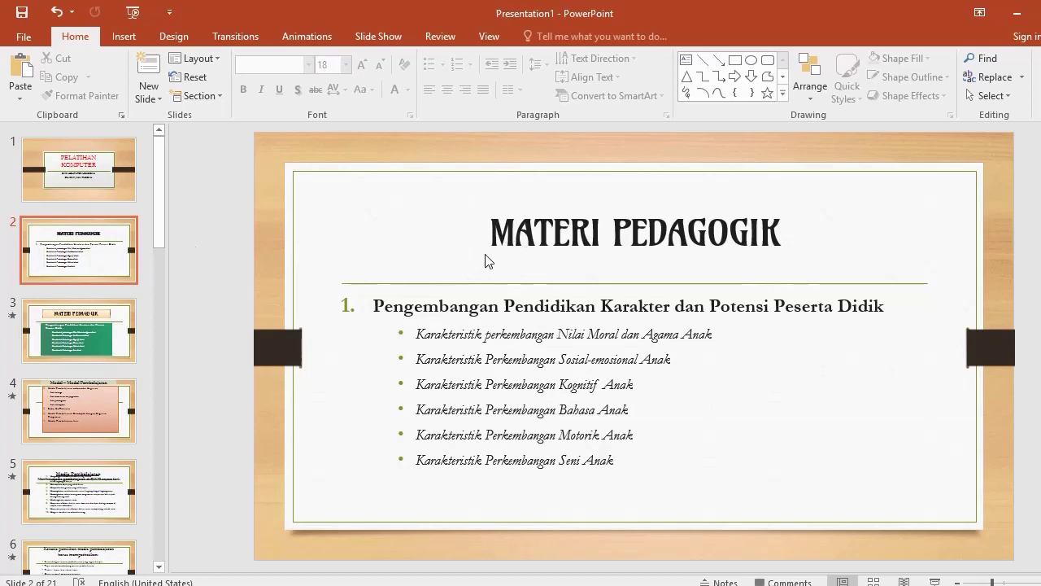
Give slide 2's title box a light peach shape style.
{"action": "left_click", "coordinate": [513, 244]}
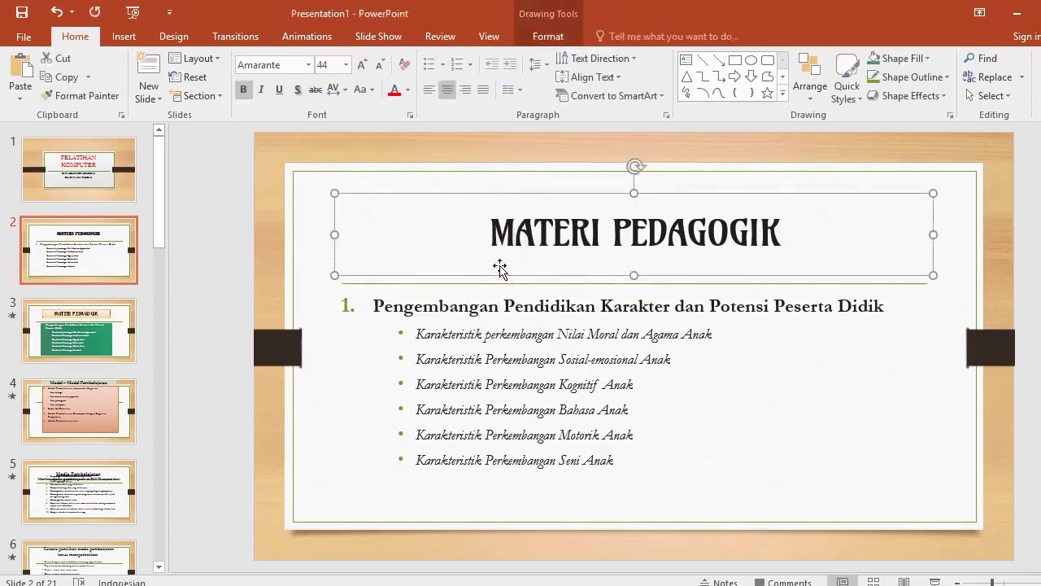
{"action": "left_click", "coordinate": [550, 37]}
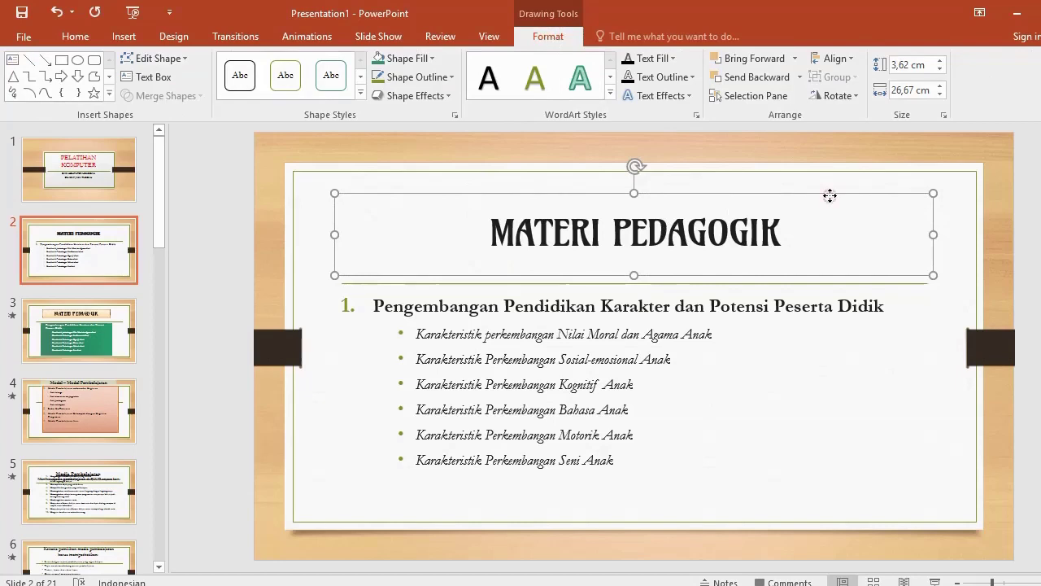
{"action": "left_click", "coordinate": [361, 95]}
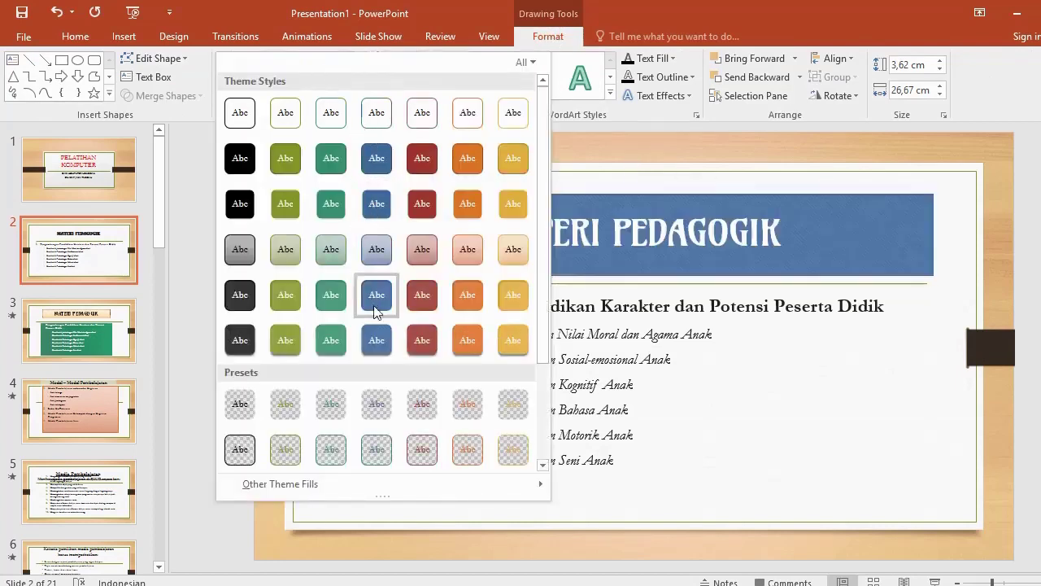
{"action": "left_click", "coordinate": [520, 246]}
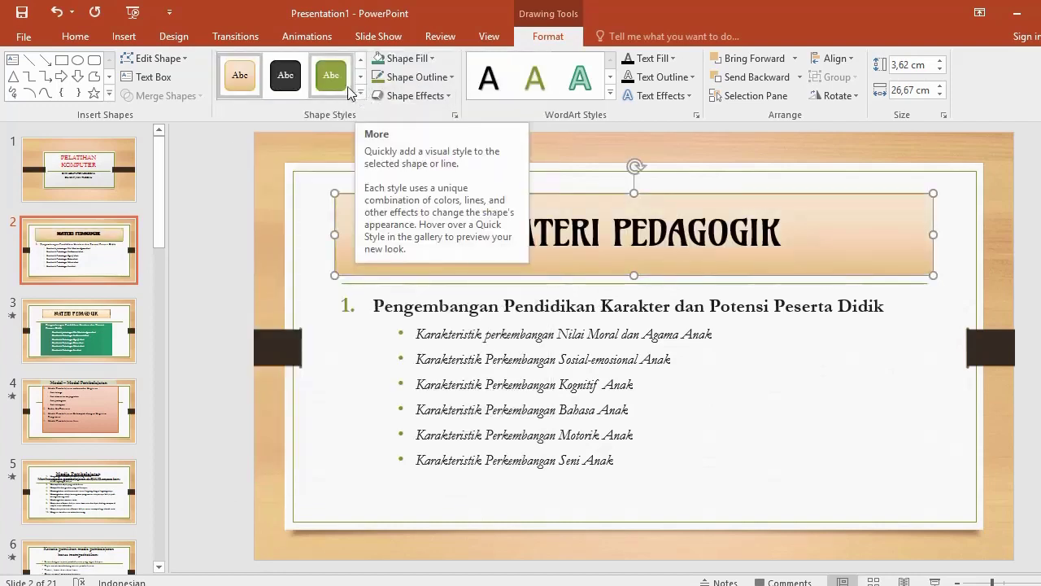
Give the bulleted text box a red shape style.
{"action": "left_click", "coordinate": [470, 333]}
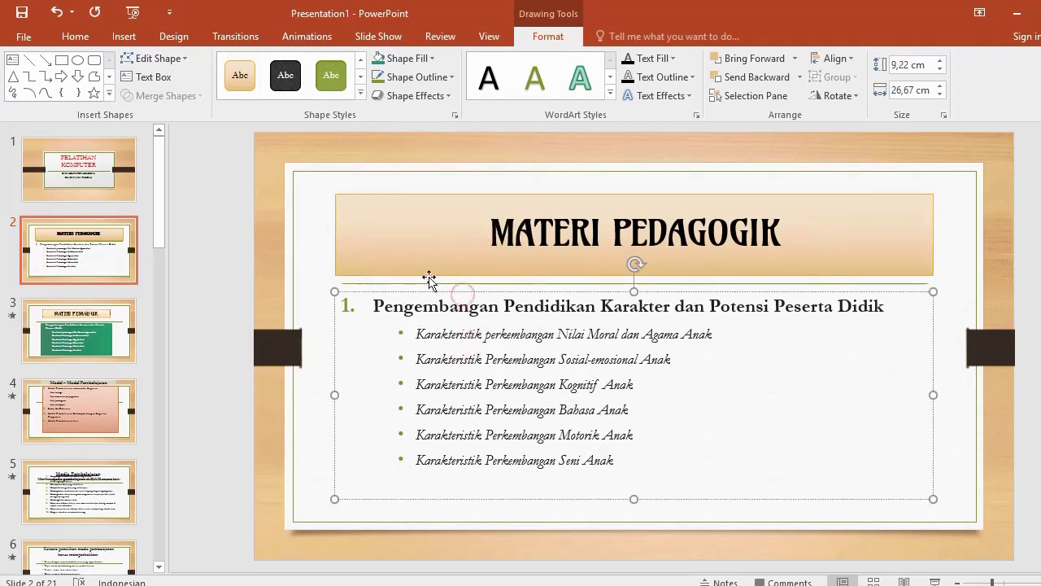
{"action": "left_click", "coordinate": [360, 95]}
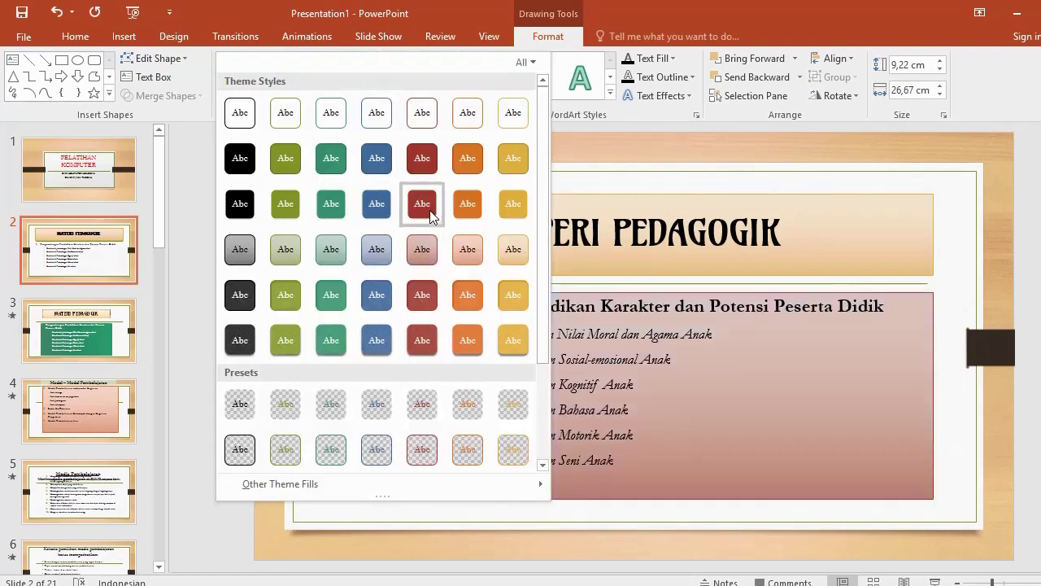
{"action": "left_click", "coordinate": [428, 211]}
{"action": "left_click", "coordinate": [963, 383]}
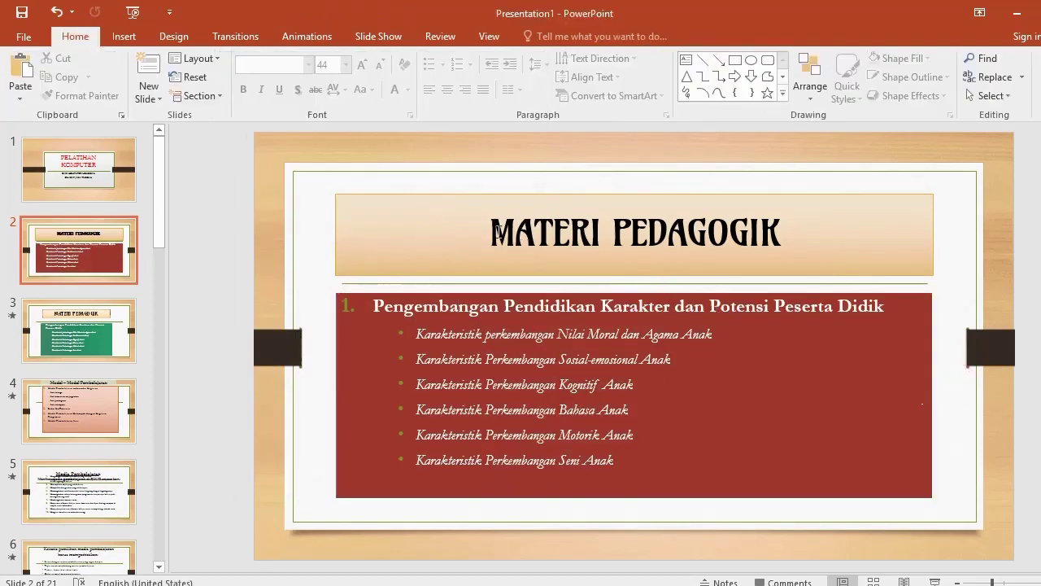
{"action": "left_click_drag", "start_coordinate": [494, 232], "coordinate": [740, 232]}
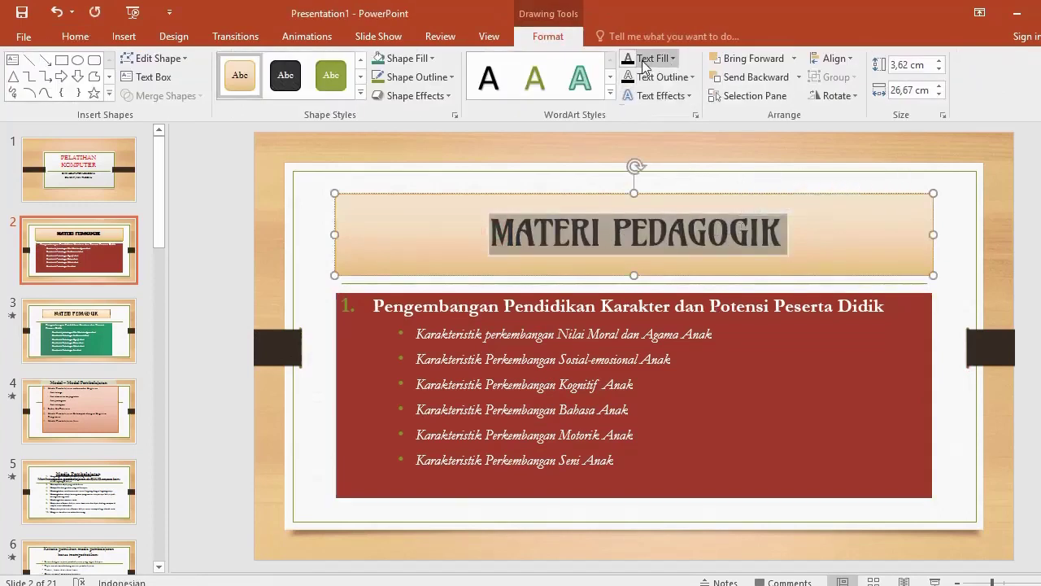
Apply a black shadowed WordArt style to the MATERI PEDAGOGIK title.
{"action": "left_click", "coordinate": [612, 93]}
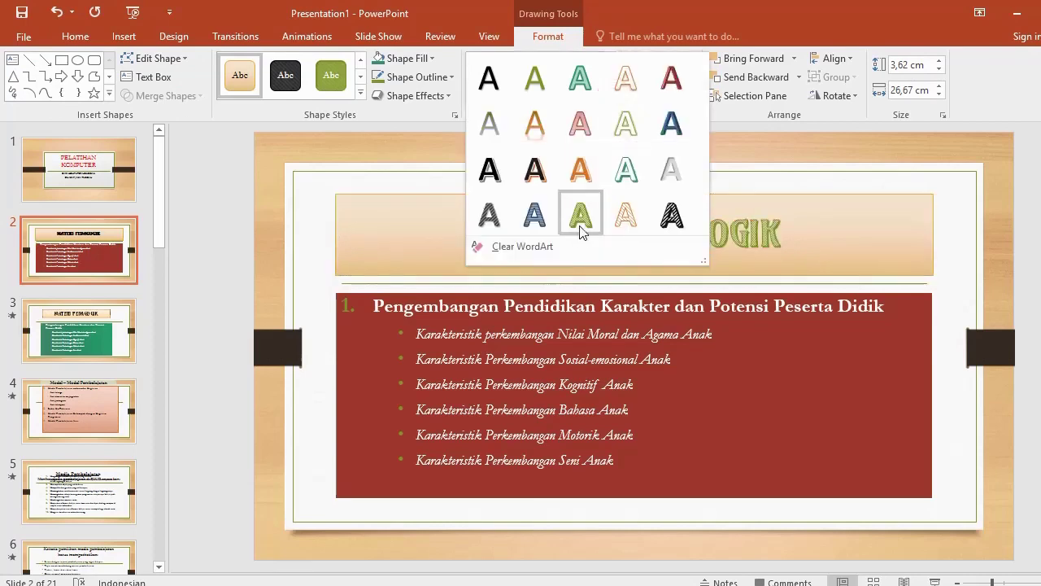
{"action": "left_click", "coordinate": [543, 177]}
{"action": "left_click", "coordinate": [623, 358]}
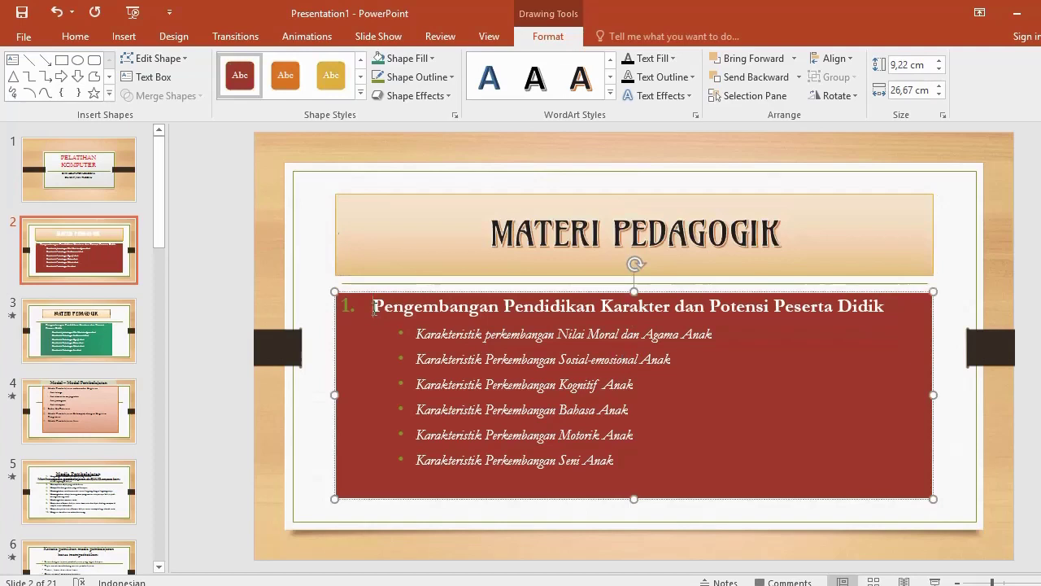
Colour all of slide 2's body text blue.
{"action": "left_click_drag", "start_coordinate": [373, 308], "coordinate": [669, 455]}
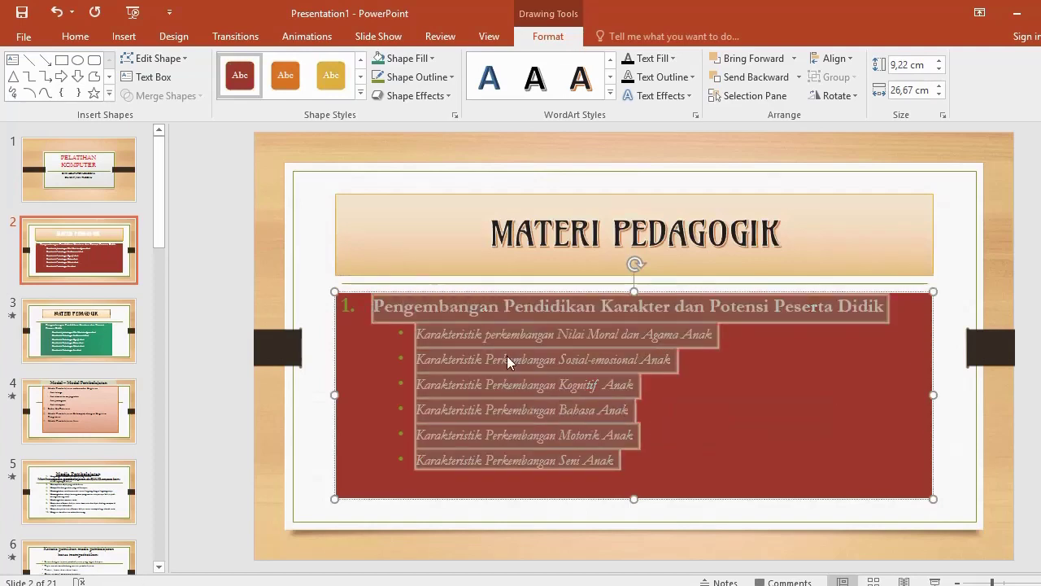
{"action": "left_click", "coordinate": [672, 58]}
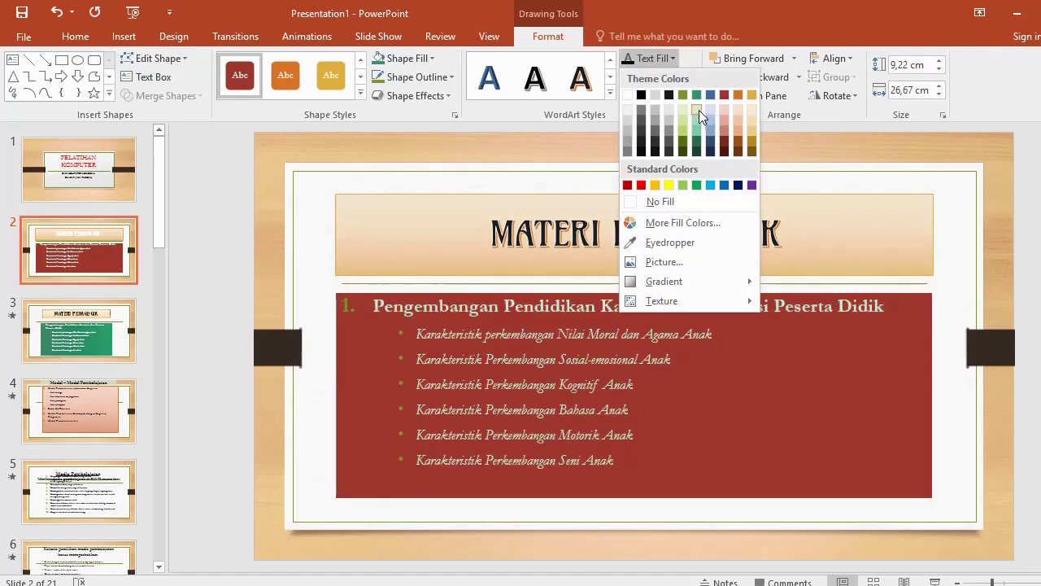
{"action": "left_click", "coordinate": [713, 190]}
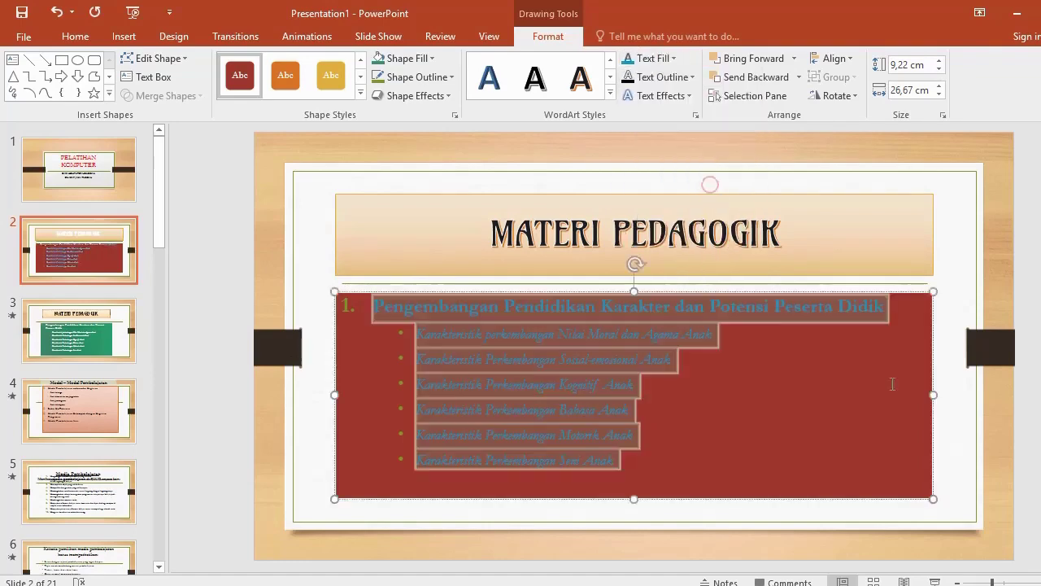
{"action": "left_click", "coordinate": [965, 369]}
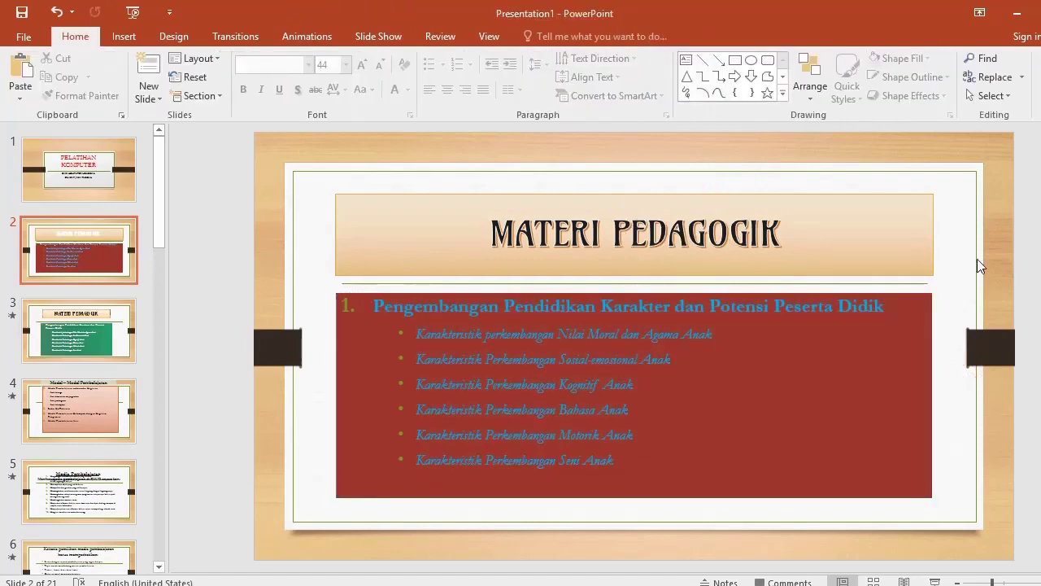
{"action": "left_click", "coordinate": [557, 235]}
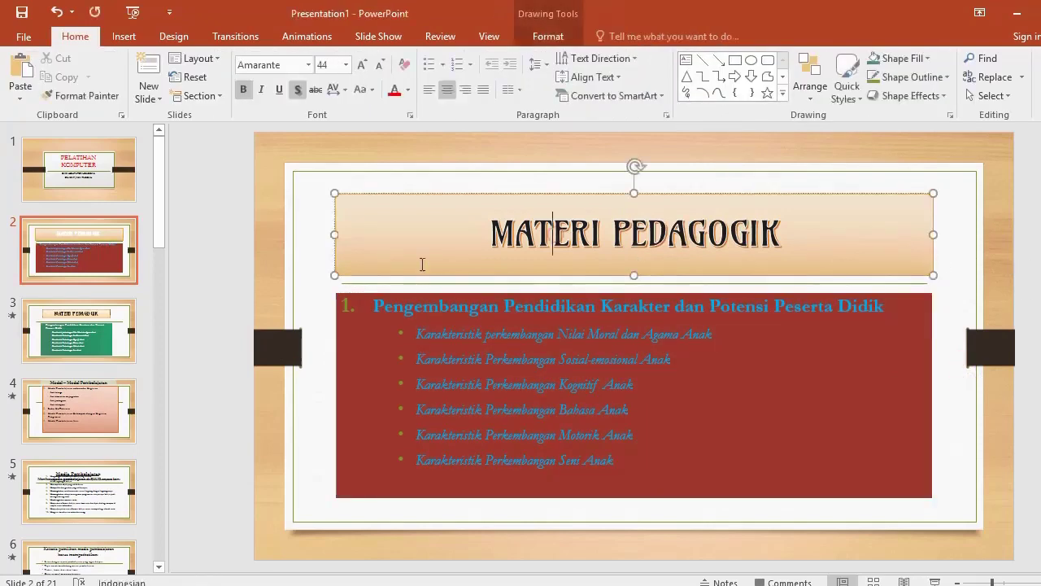
{"action": "left_click", "coordinate": [380, 275]}
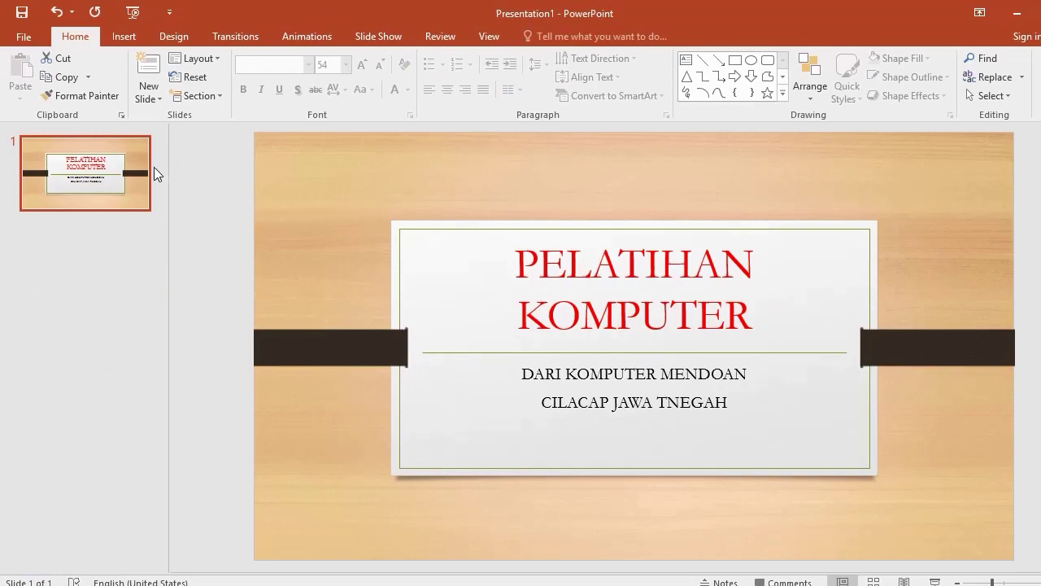
Recover the 21-slide deck at the MATERI PEDAGOGIK title, then switch to PENGERTIAN PERMAINAN BOLA VOLI a4.docx.
{"action": "key", "text": "Return"}
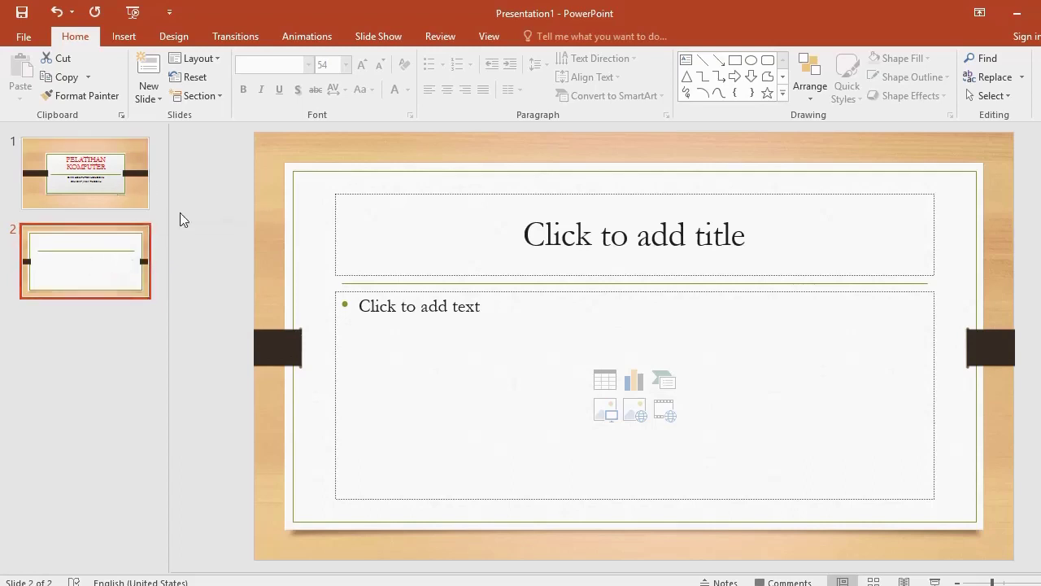
{"action": "key", "text": "ctrl+v"}
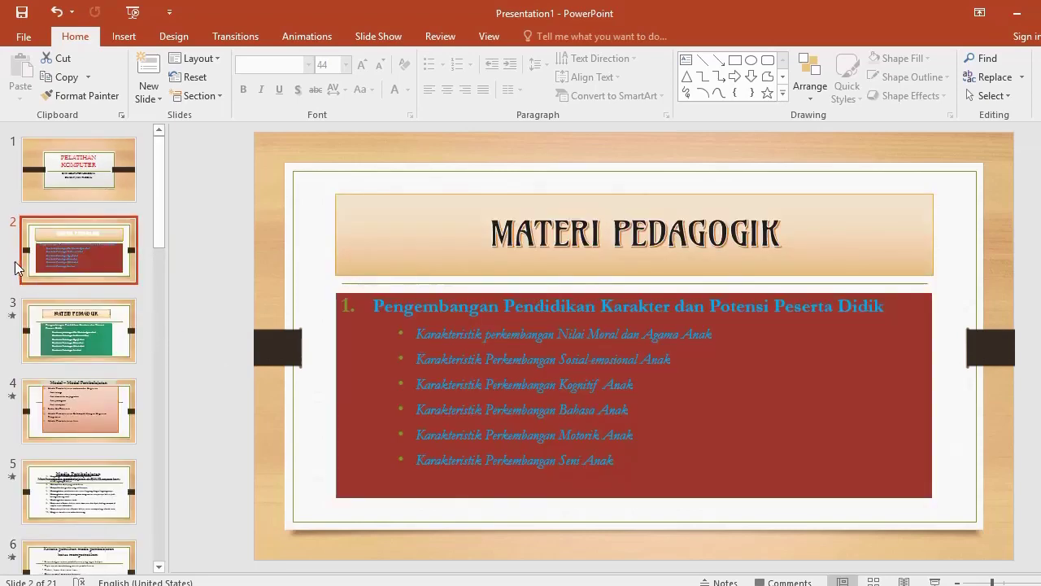
{"action": "scroll", "coordinate": [170, 321], "scroll_direction": "down", "scroll_amount": 1}
{"action": "scroll", "coordinate": [178, 322], "scroll_direction": "up", "scroll_amount": 1}
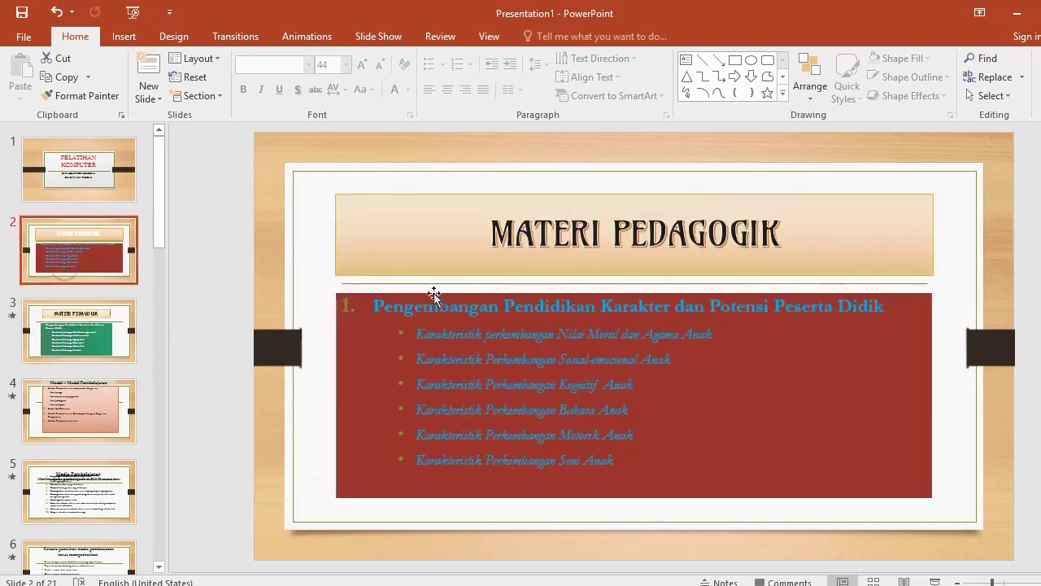
{"action": "left_click", "coordinate": [603, 238]}
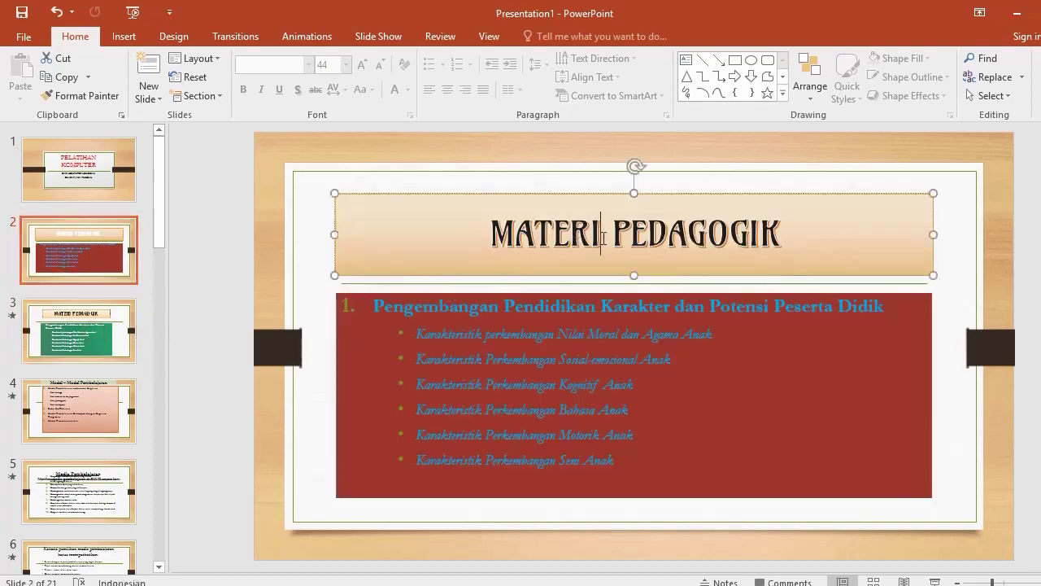
{"action": "left_click", "coordinate": [496, 252]}
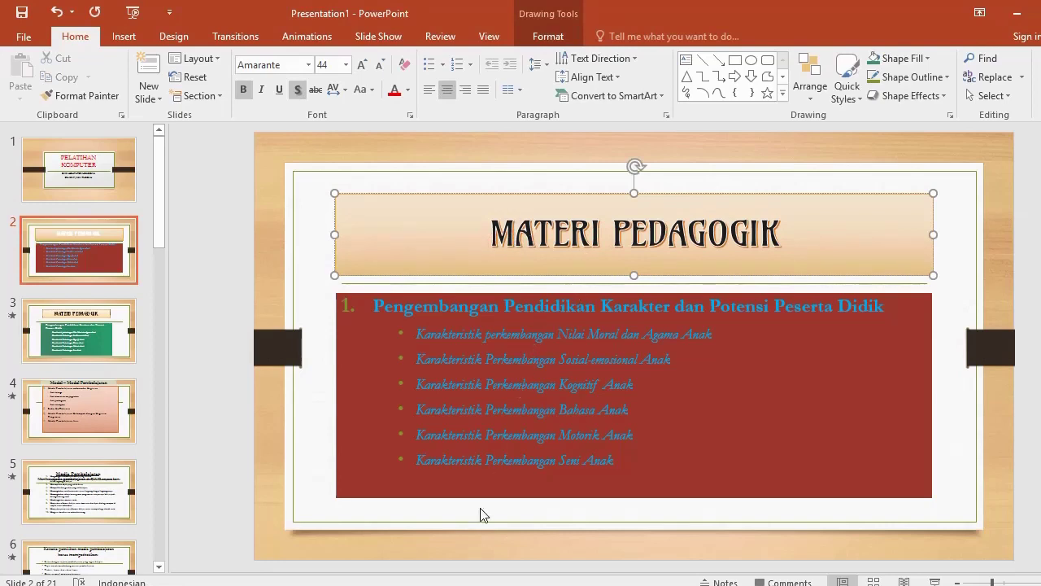
{"action": "key", "text": "alt+Tab"}
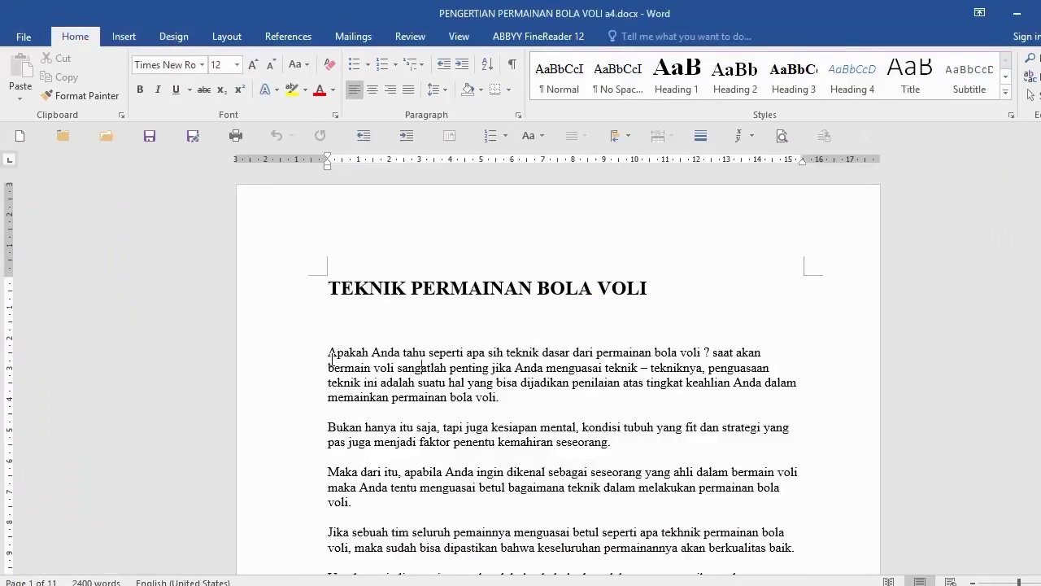
Copy the Word document's first volleyball-technique paragraph and return to PowerPoint.
{"action": "left_click_drag", "start_coordinate": [329, 353], "coordinate": [500, 397]}
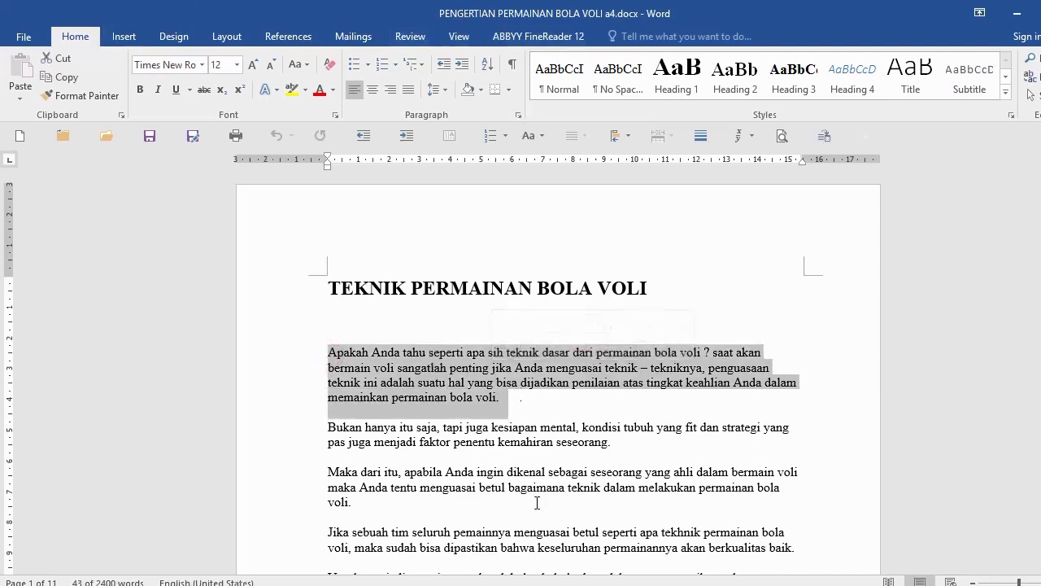
{"action": "key", "text": "ctrl+c"}
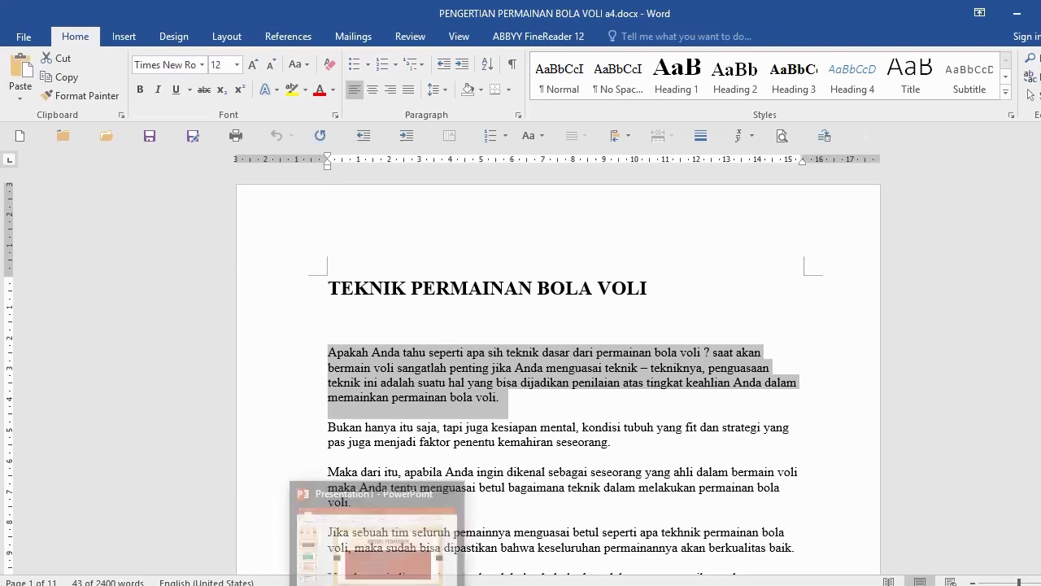
{"action": "left_click", "coordinate": [379, 533]}
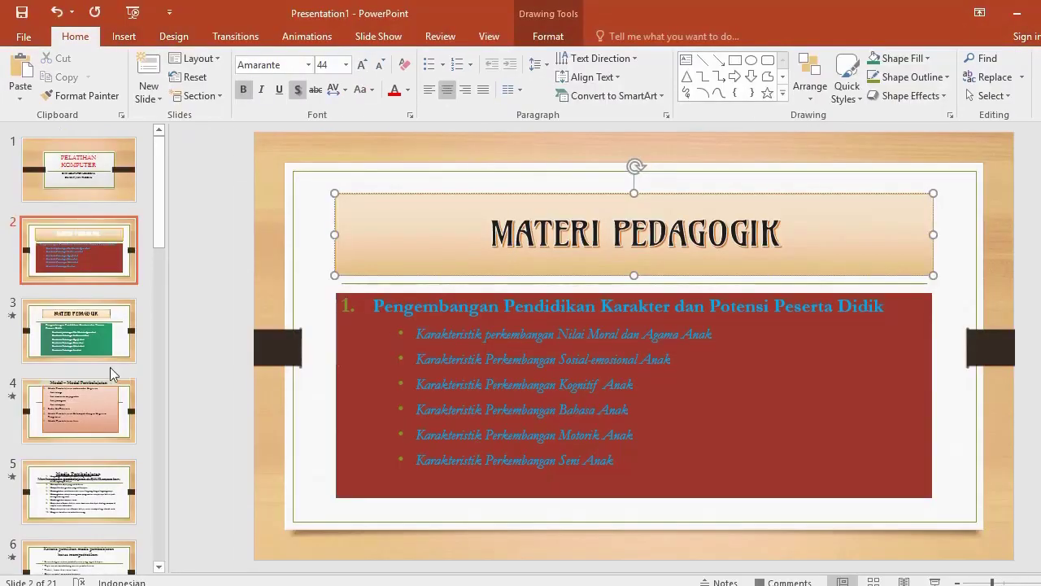
Replace slide 2's list with the pasted paragraph plus bullets 'bisa kita menulis langsung' and 'Atau kita mengkopi…di wor'.
{"action": "left_click_drag", "start_coordinate": [385, 318], "coordinate": [658, 467]}
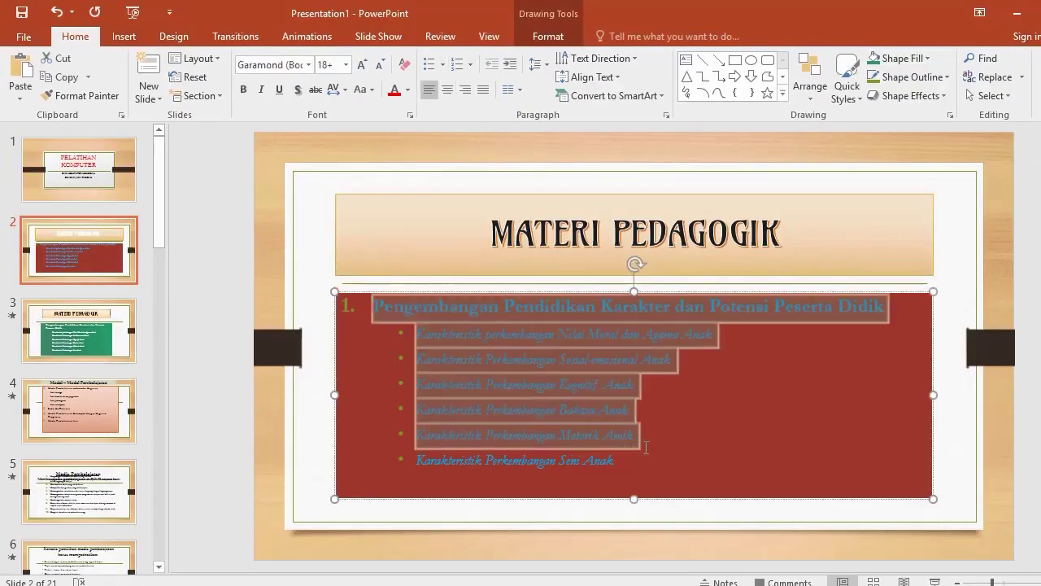
{"action": "key", "text": "ctrl+v"}
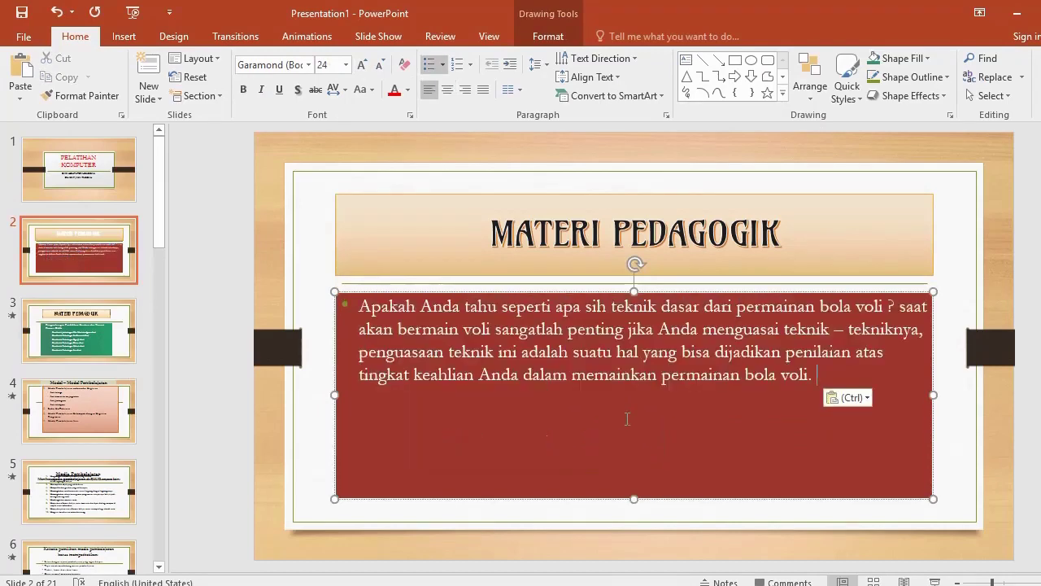
{"action": "key", "text": "Return"}
{"action": "type", "text": "bisa ki"}
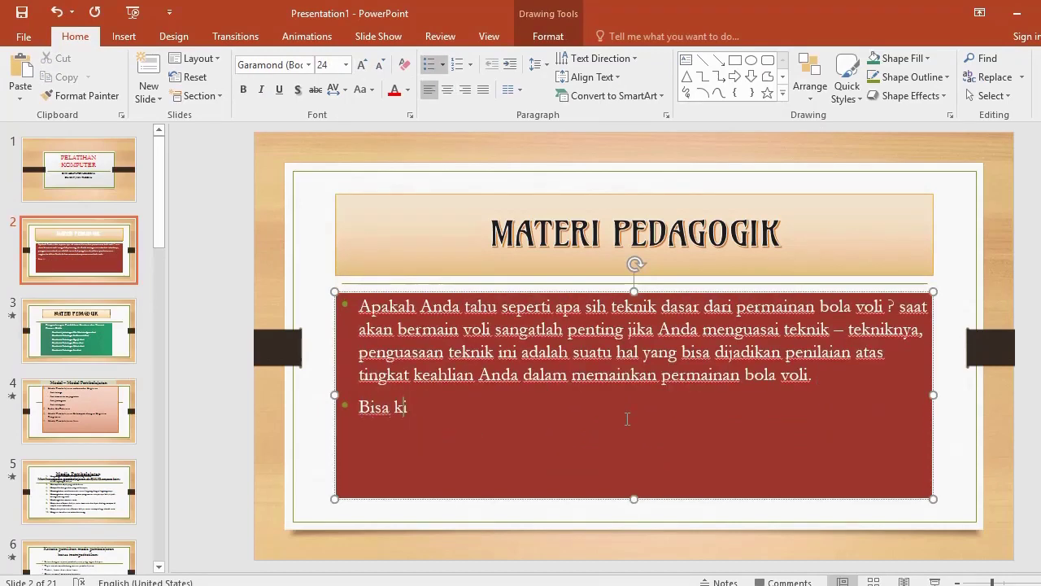
{"action": "type", "text": "ta menulis langs"}
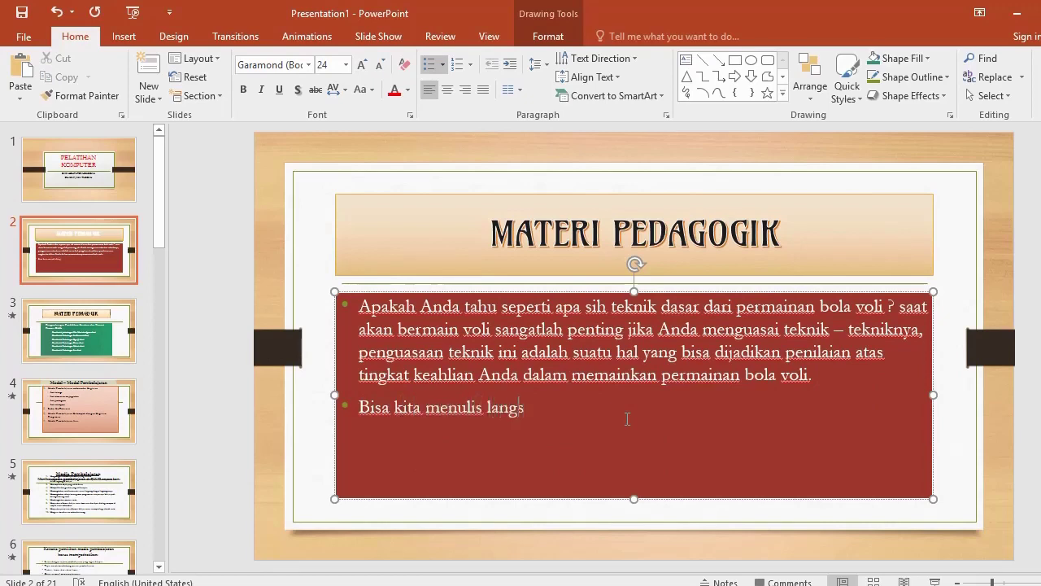
{"action": "type", "text": "ung"}
{"action": "key", "text": "Return"}
{"action": "type", "text": "Atau"}
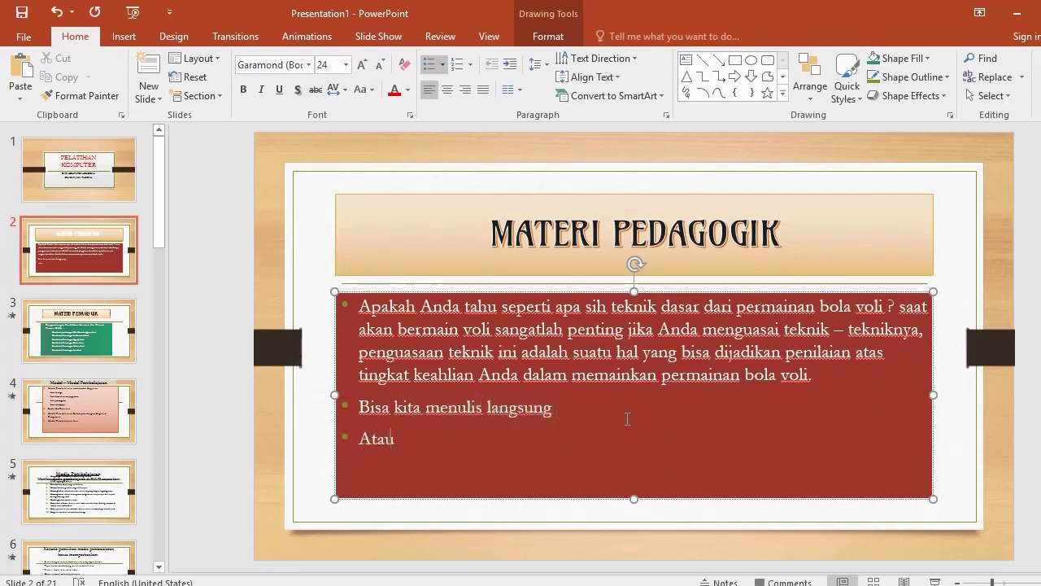
{"action": "type", "text": " kita mengkopi d"}
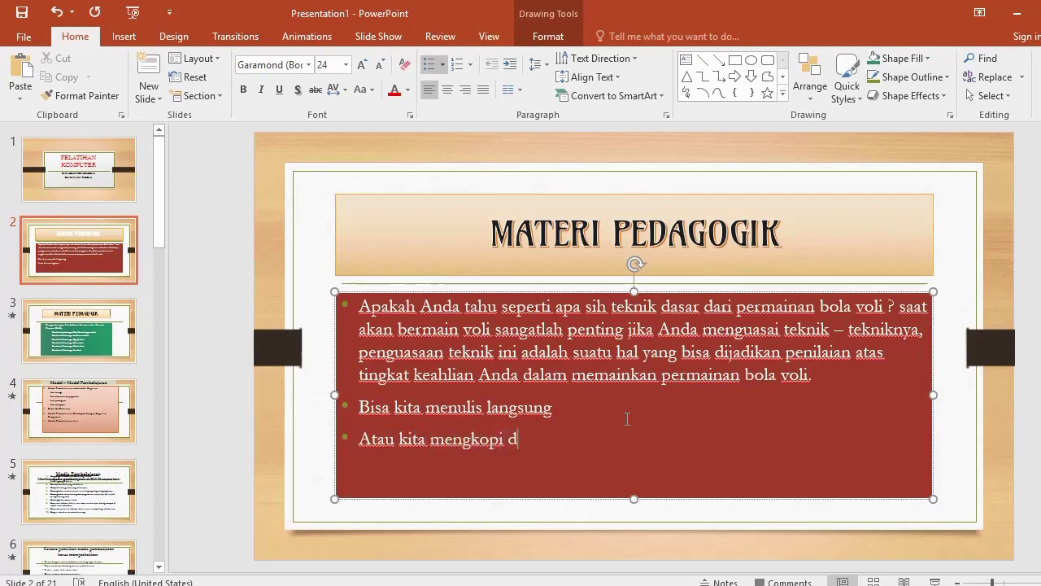
{"action": "type", "text": "ari tek "}
{"action": "type", "text": "s yang sudah ada mi"}
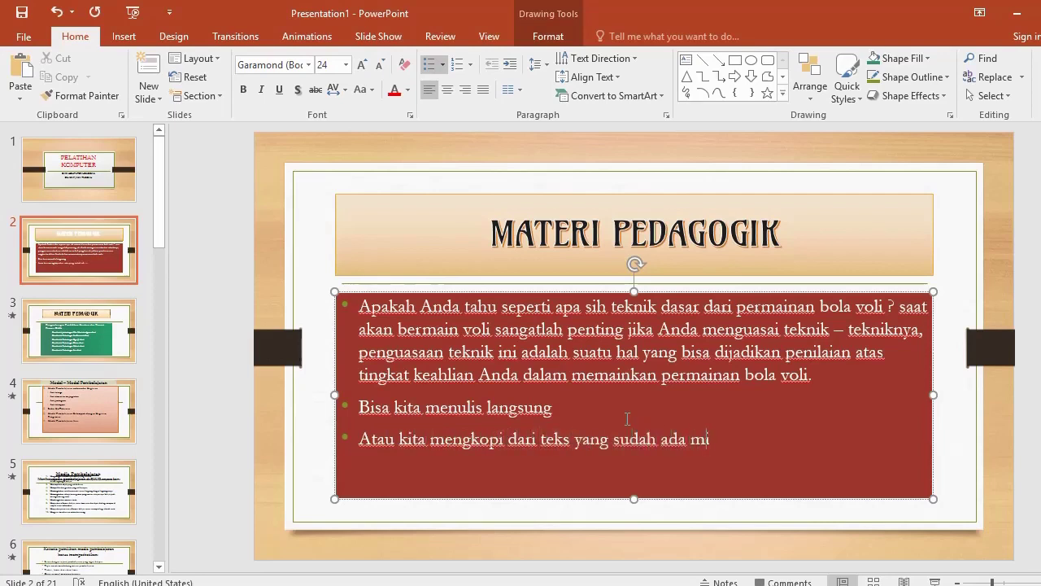
{"action": "type", "text": "salnya di word."}
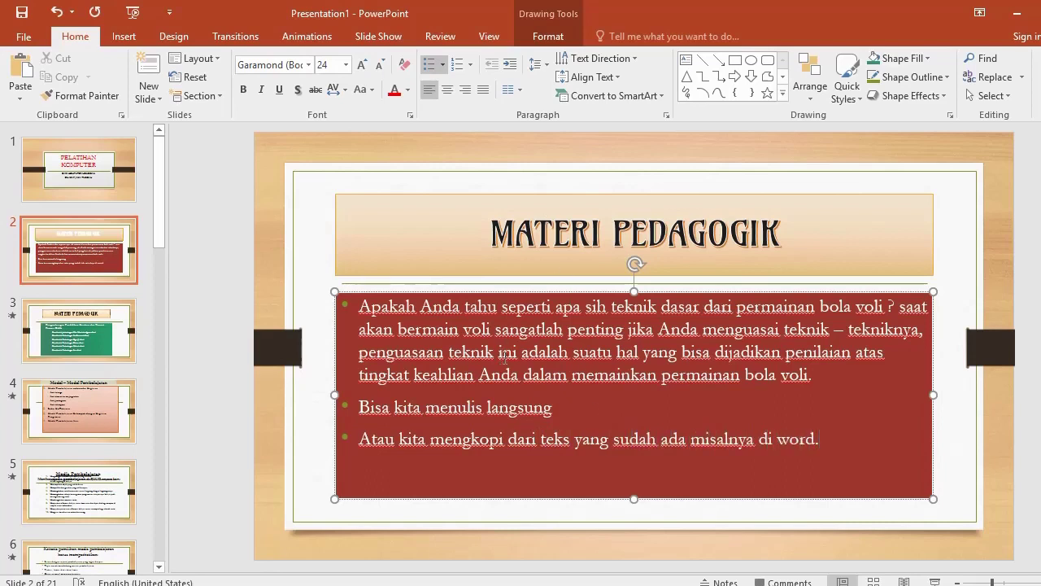
{"action": "key", "text": "Escape"}
{"action": "key", "text": "Escape"}
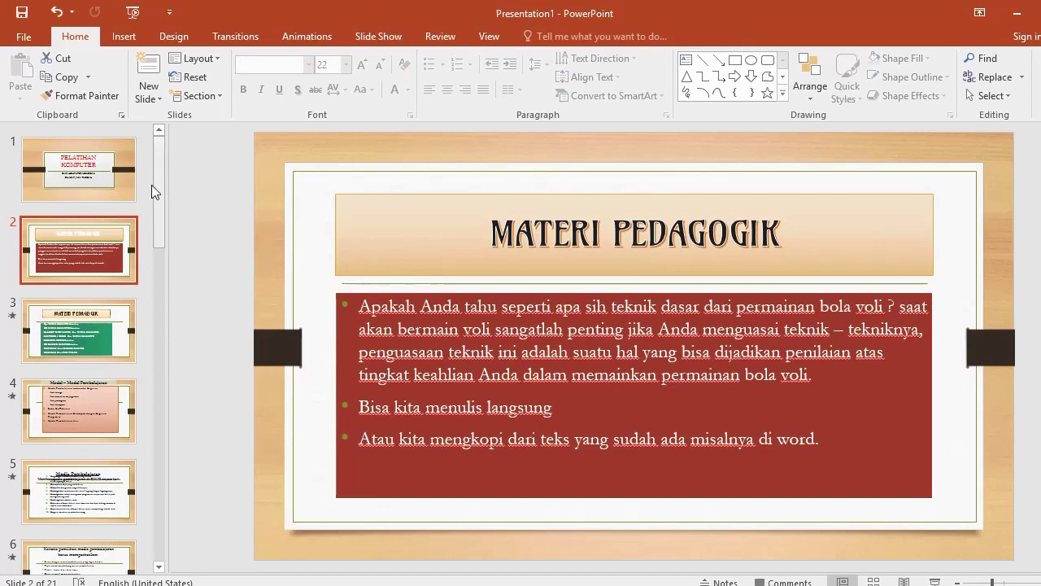
Insert the picture MIE_AYAM_BAKSO_CEKER_KINTAMANI.jpg onto slide 2, Materi Pedagogik.
{"action": "left_click", "coordinate": [116, 37]}
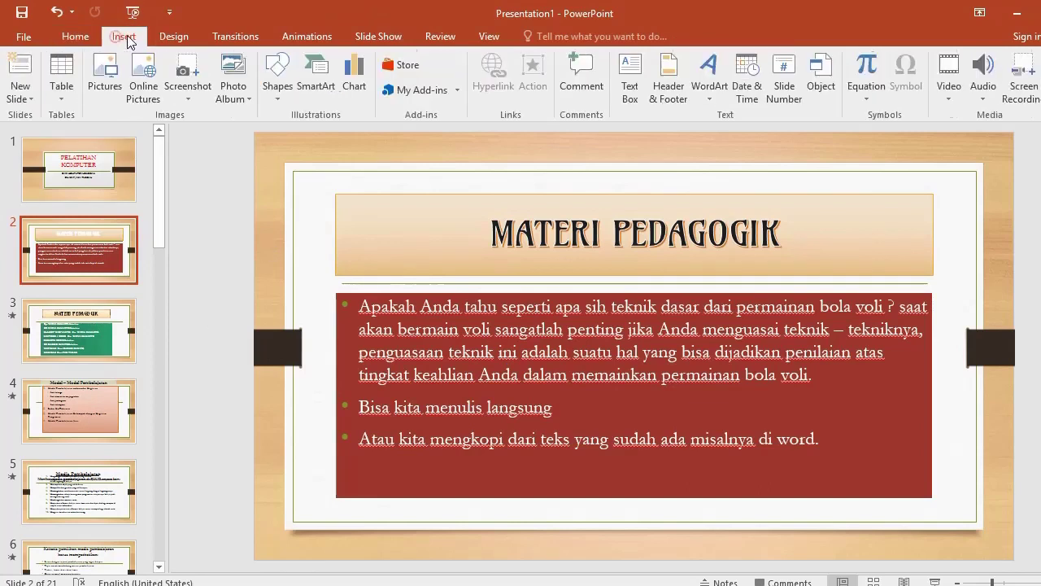
{"action": "left_click", "coordinate": [105, 77]}
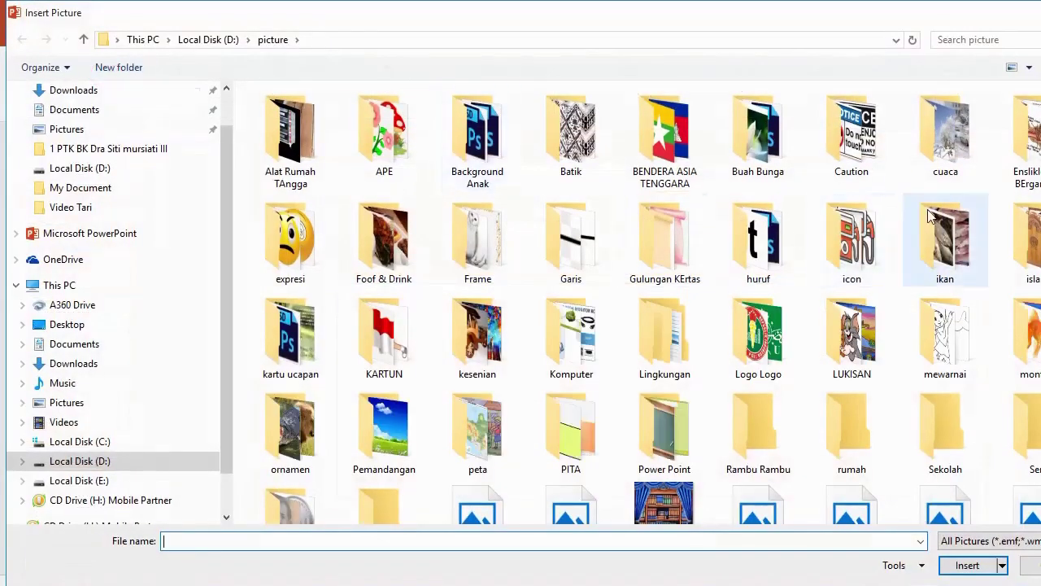
{"action": "scroll", "coordinate": [521, 354], "scroll_direction": "down", "scroll_amount": 5}
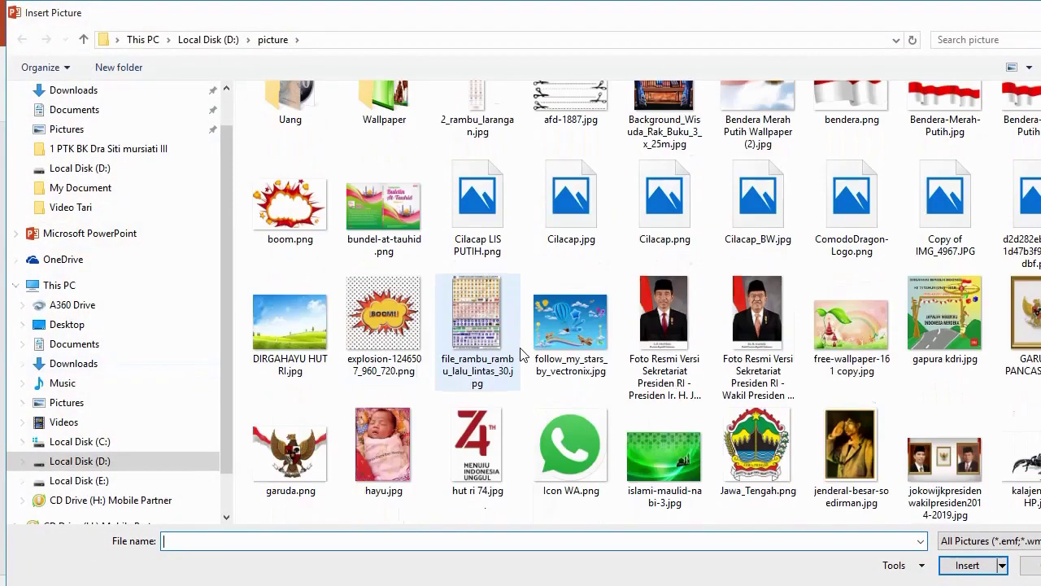
{"action": "scroll", "coordinate": [520, 354], "scroll_direction": "down", "scroll_amount": 3}
{"action": "scroll", "coordinate": [521, 354], "scroll_direction": "down", "scroll_amount": 3}
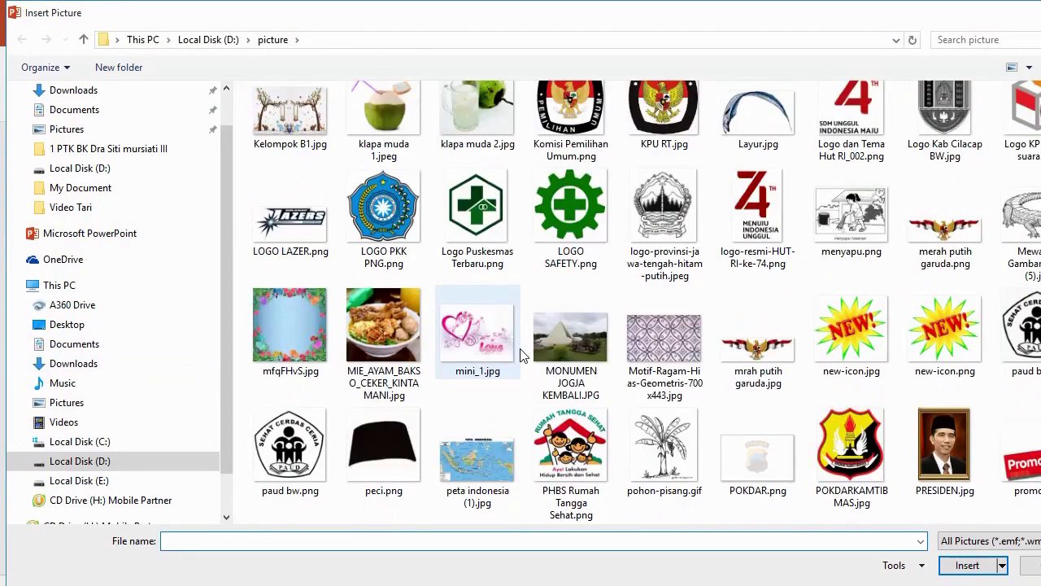
{"action": "left_click", "coordinate": [396, 338]}
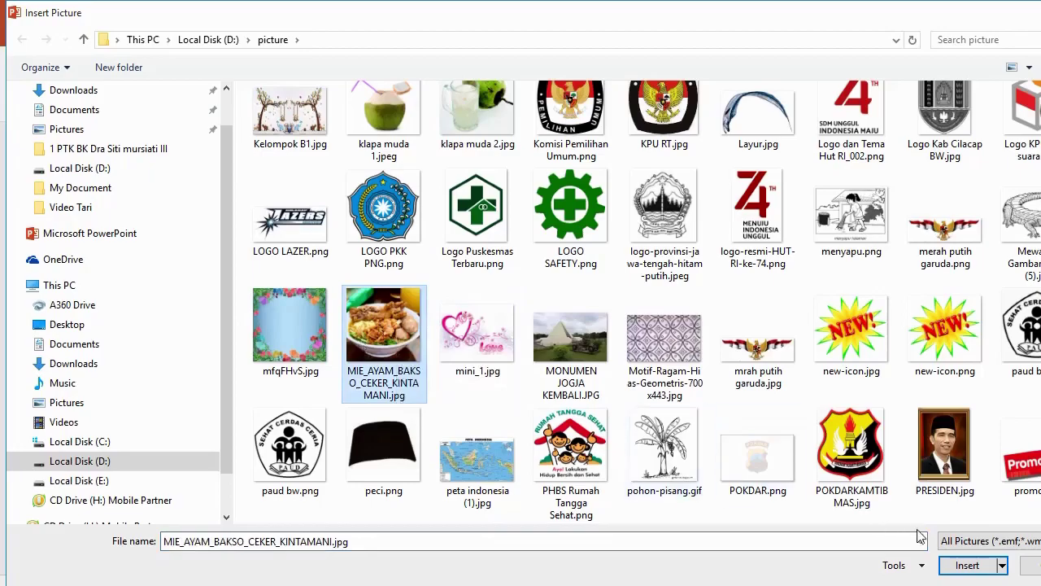
{"action": "left_click", "coordinate": [968, 565]}
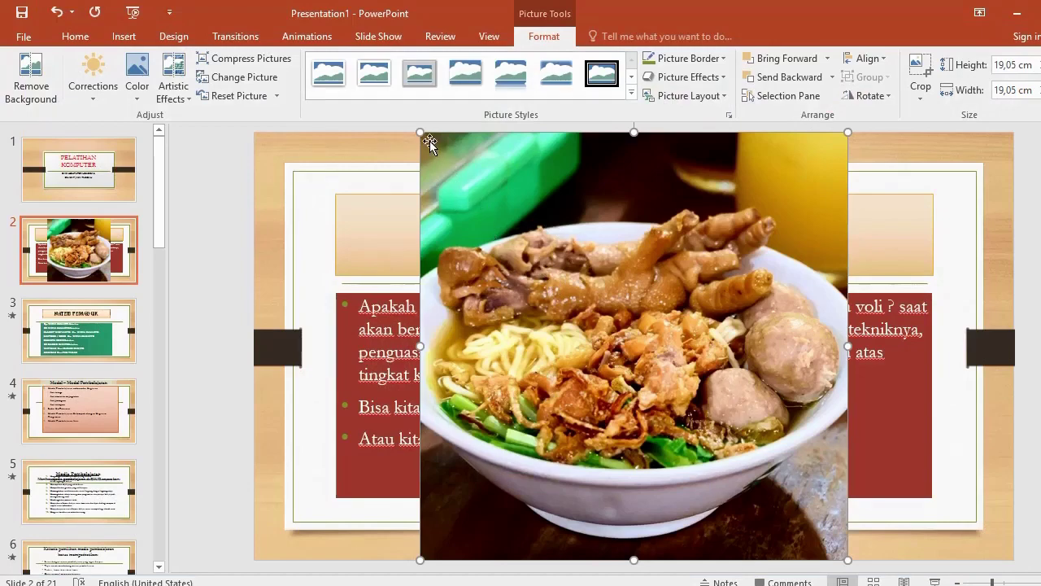
Shrink the noodle photo to 5.82 cm and place it right of the red text box.
{"action": "left_click_drag", "start_coordinate": [420, 132], "coordinate": [670, 379]}
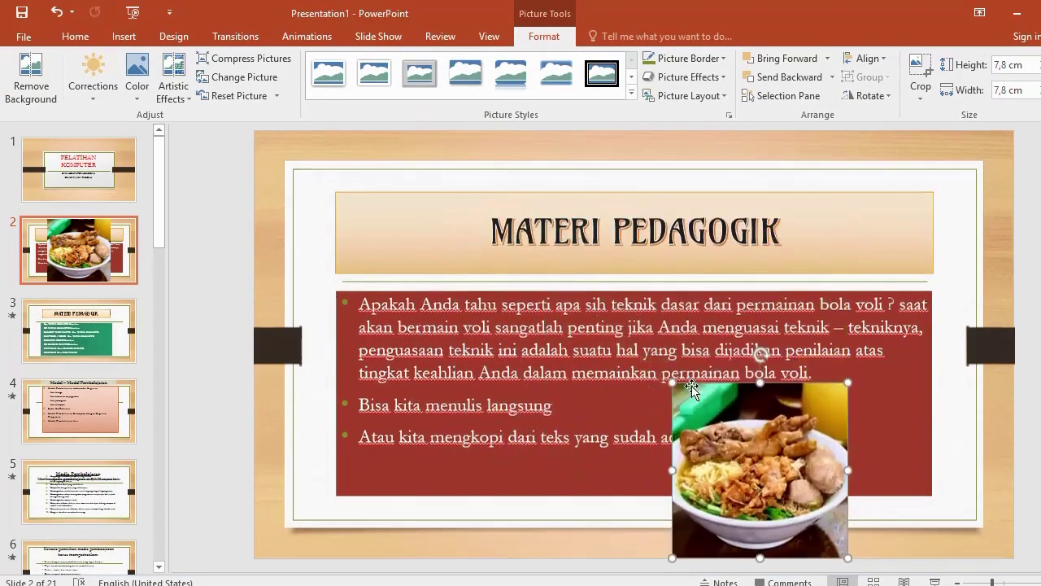
{"action": "left_click_drag", "start_coordinate": [798, 421], "coordinate": [887, 290]}
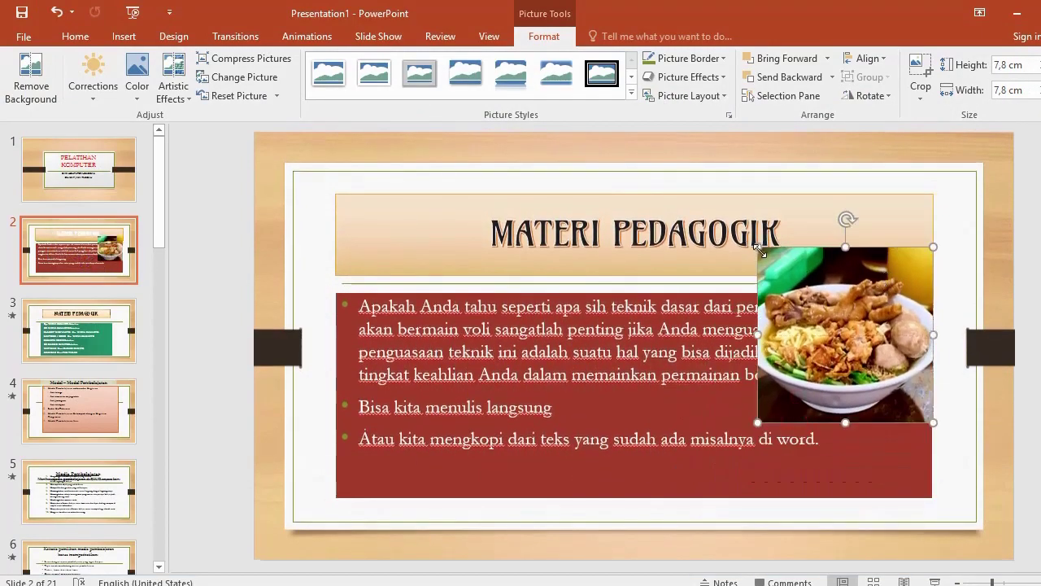
{"action": "left_click_drag", "start_coordinate": [758, 249], "coordinate": [802, 291]}
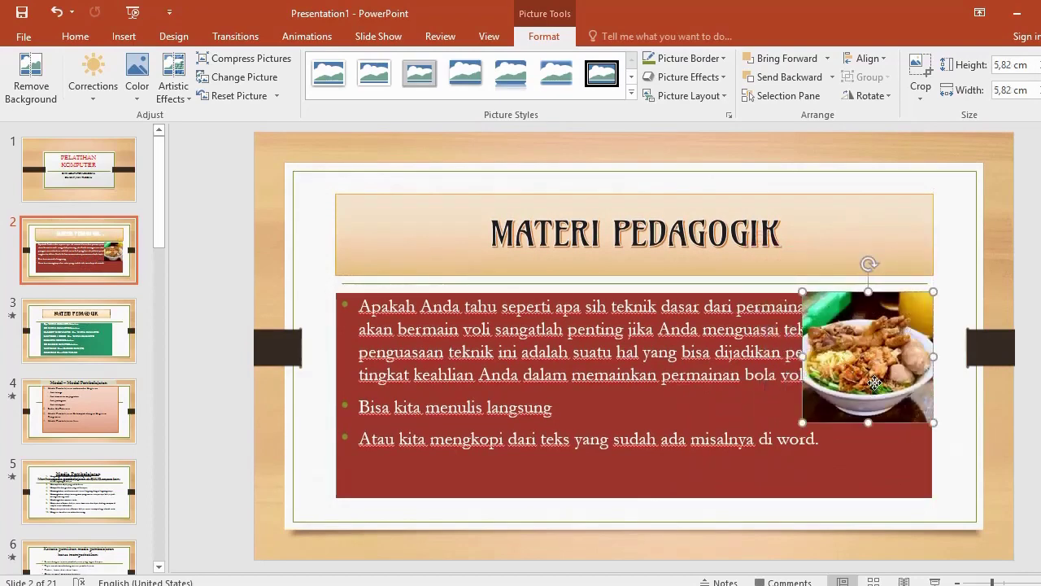
{"action": "left_click_drag", "start_coordinate": [876, 384], "coordinate": [845, 384]}
{"action": "left_click", "coordinate": [77, 256]}
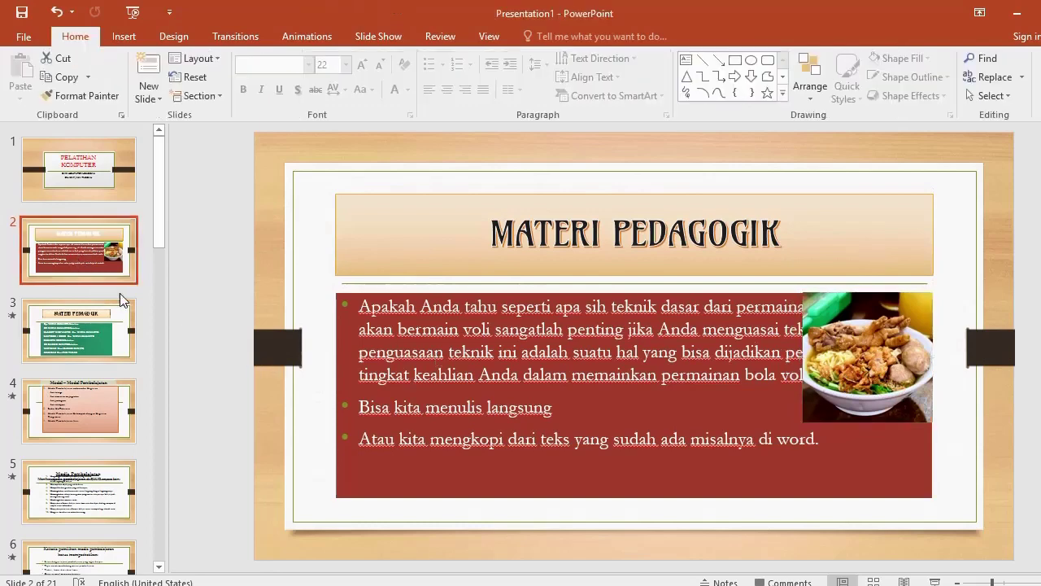
Move through the slide thumbnails to slide 5, Media Pembelajaran.
{"action": "left_click", "coordinate": [85, 330]}
{"action": "left_click", "coordinate": [87, 389]}
{"action": "left_click", "coordinate": [86, 488]}
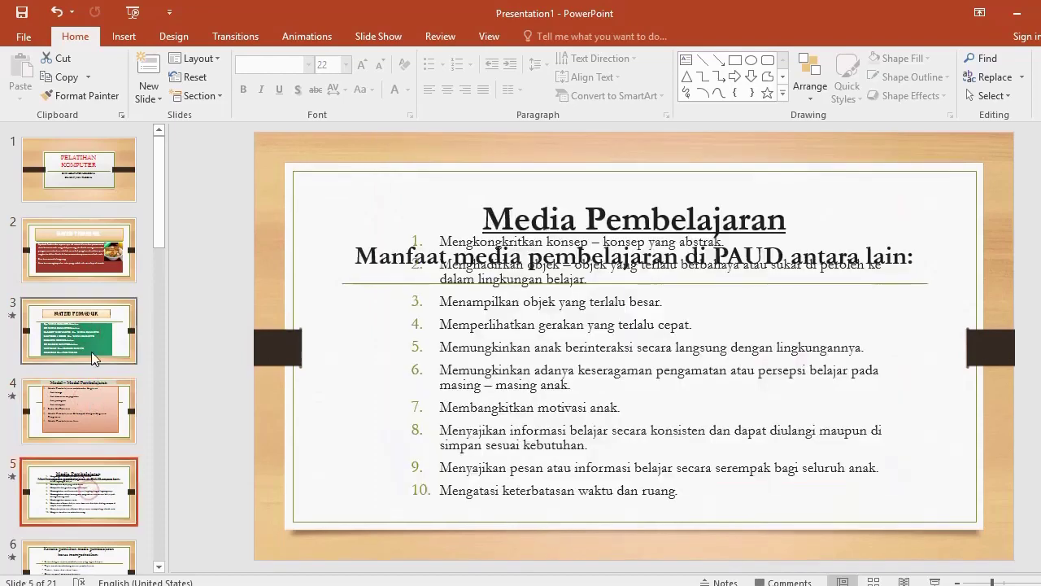
{"action": "scroll", "coordinate": [73, 333], "scroll_direction": "down", "scroll_amount": 2}
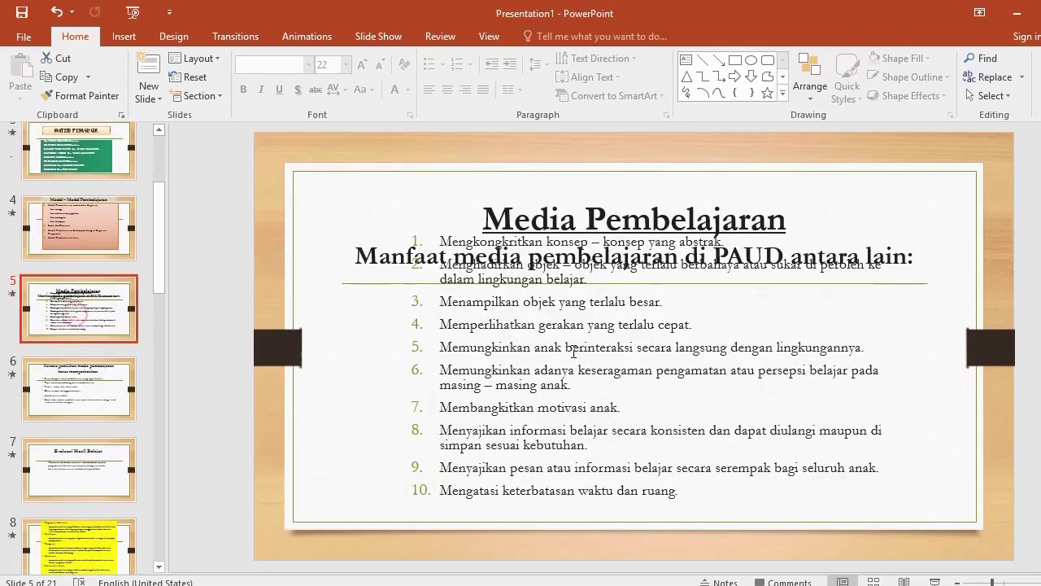
Insert taman-bunga-indah_05.jpg on slide 5, placed right of the list at about 6.2 × 9.29 cm.
{"action": "left_click", "coordinate": [122, 36]}
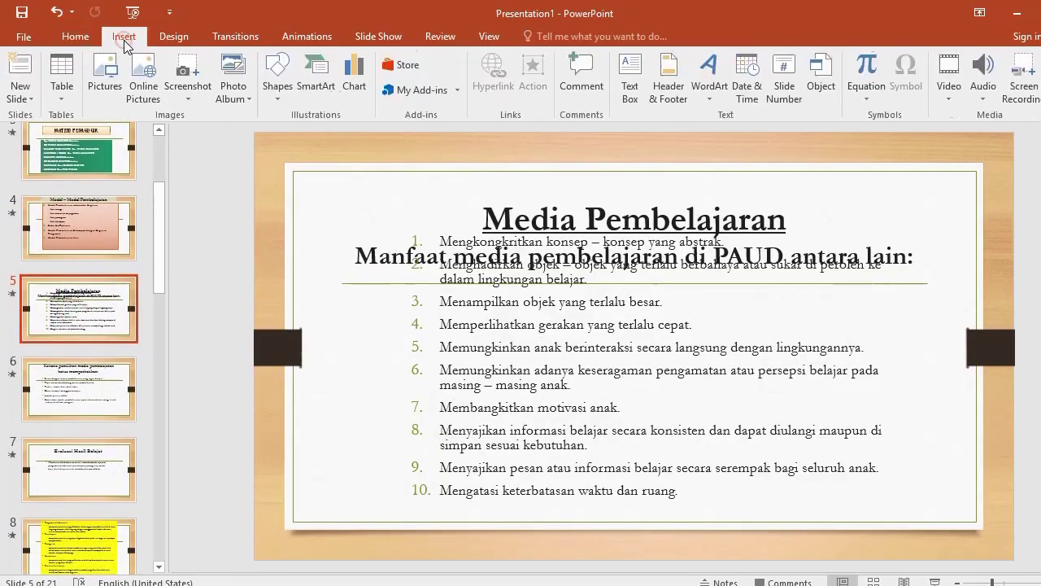
{"action": "left_click", "coordinate": [108, 86]}
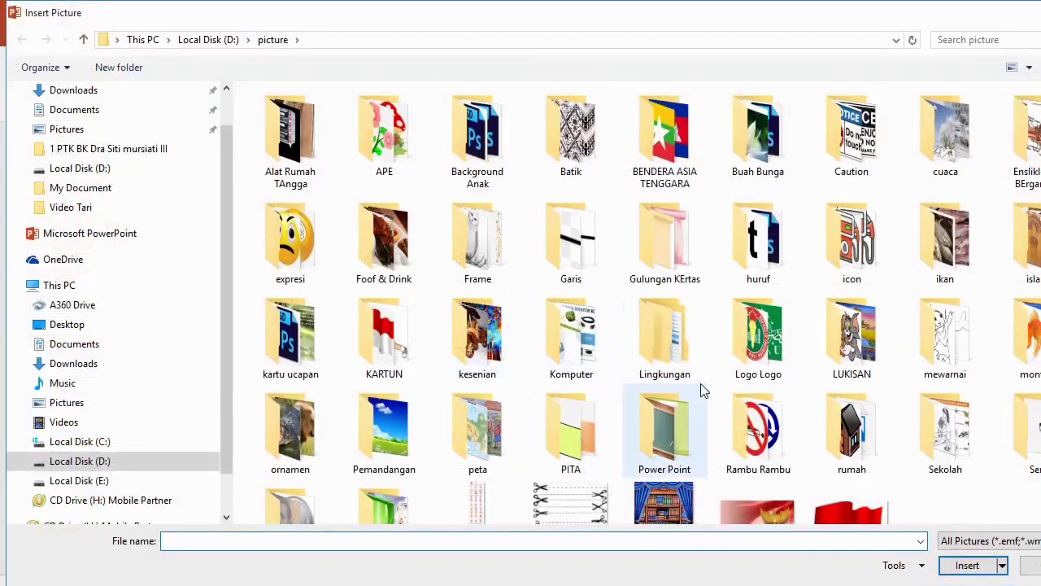
{"action": "scroll", "coordinate": [692, 382], "scroll_direction": "down", "scroll_amount": 5}
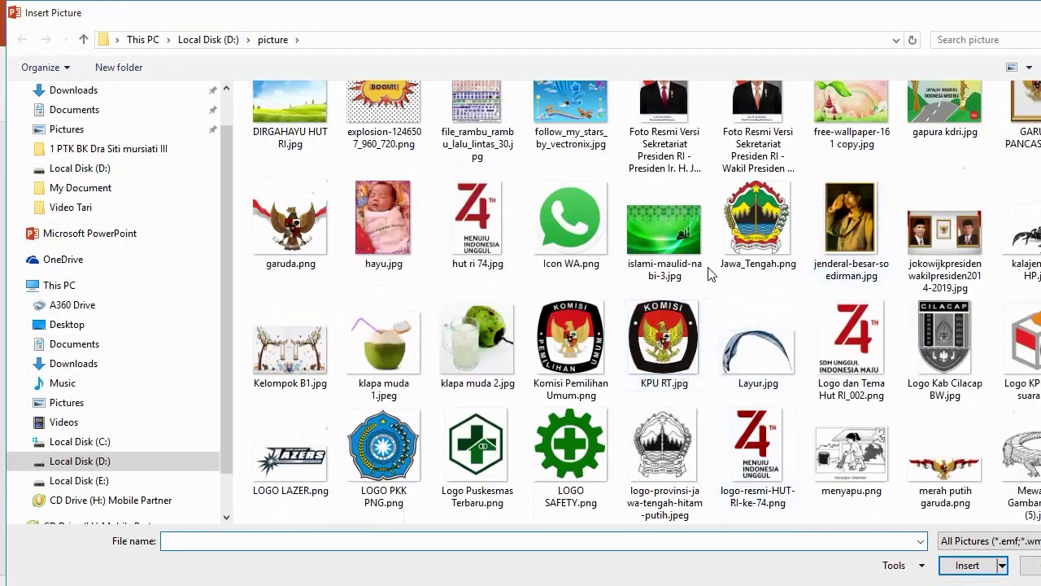
{"action": "scroll", "coordinate": [342, 300], "scroll_direction": "down", "scroll_amount": 5}
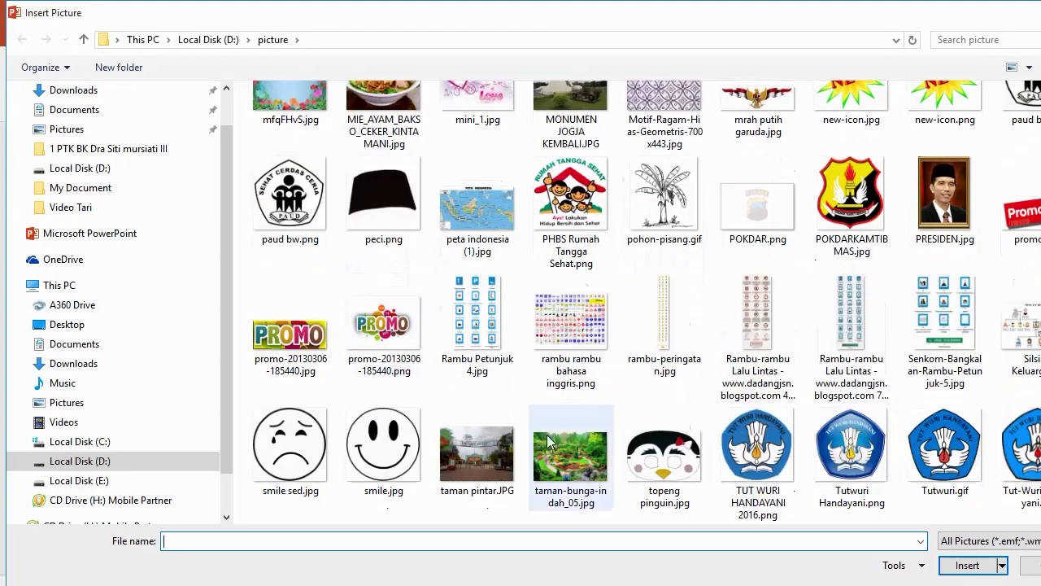
{"action": "scroll", "coordinate": [643, 399], "scroll_direction": "down", "scroll_amount": 2}
{"action": "left_click", "coordinate": [570, 358]}
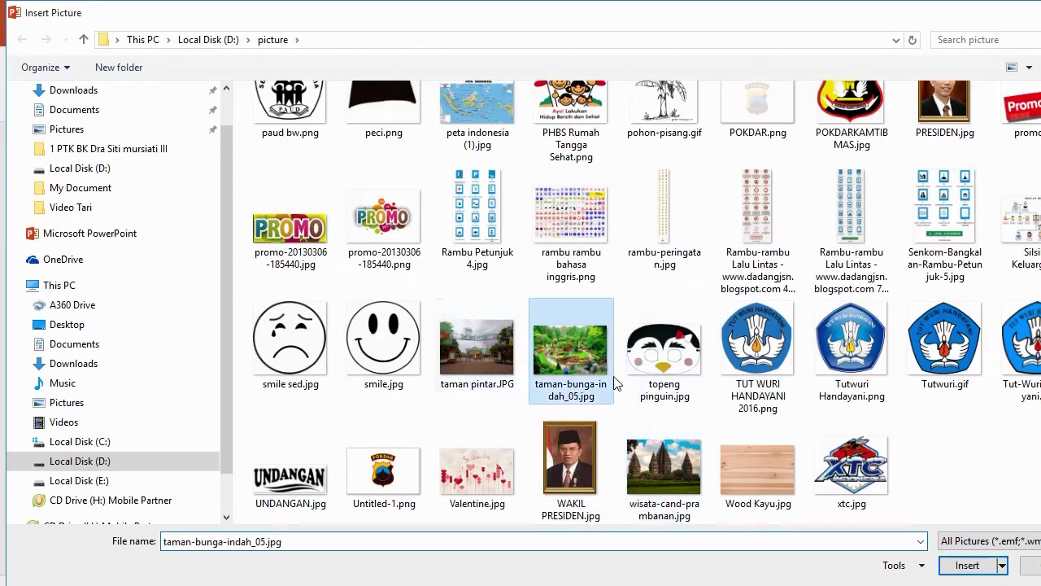
{"action": "left_click", "coordinate": [961, 572]}
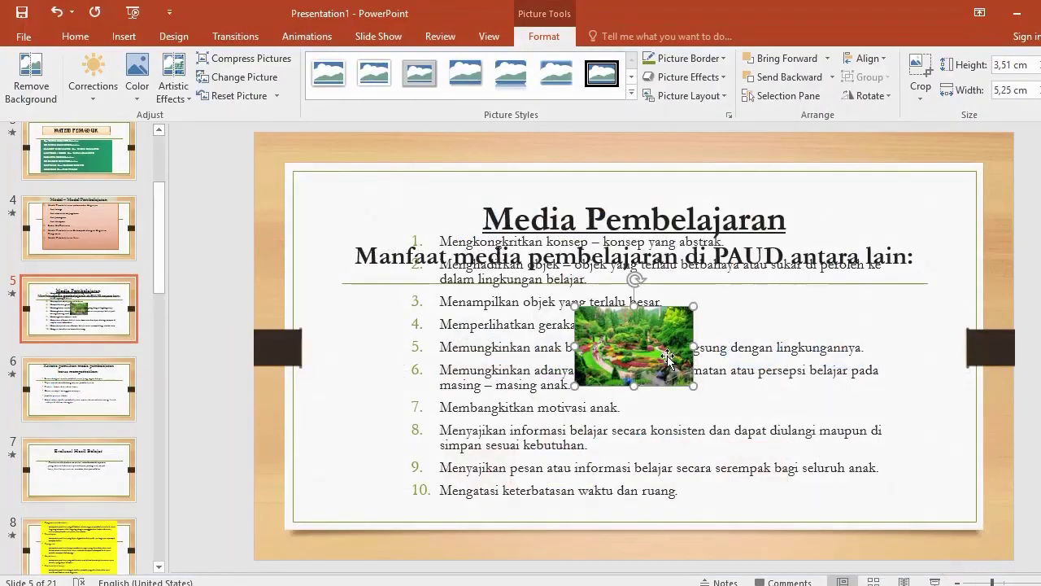
{"action": "mouse_move", "coordinate": [666, 355]}
{"action": "left_mouse_down"}
{"action": "mouse_move", "coordinate": [832, 348]}
{"action": "mouse_move", "coordinate": [950, 416]}
{"action": "left_mouse_up"}
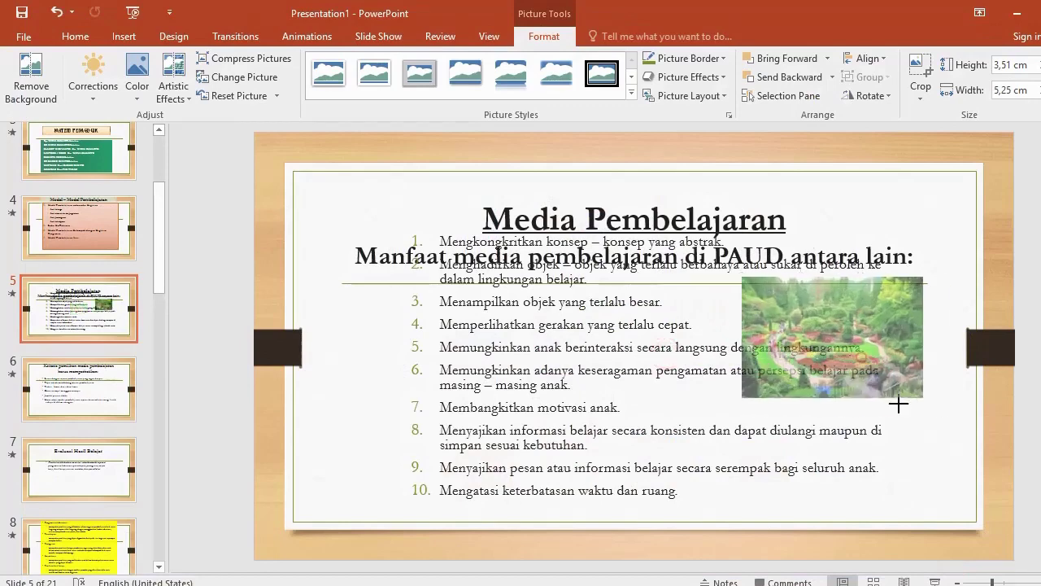
{"action": "left_click_drag", "start_coordinate": [890, 377], "coordinate": [903, 384]}
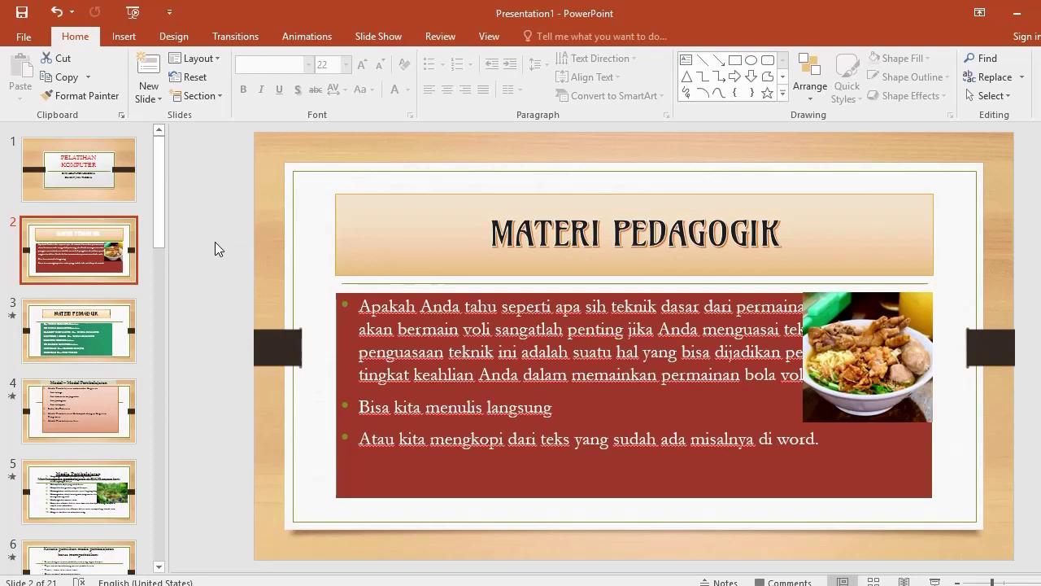
Show the Slide Show commands and bring slide 3 with its green name list into view.
{"action": "left_click", "coordinate": [397, 37]}
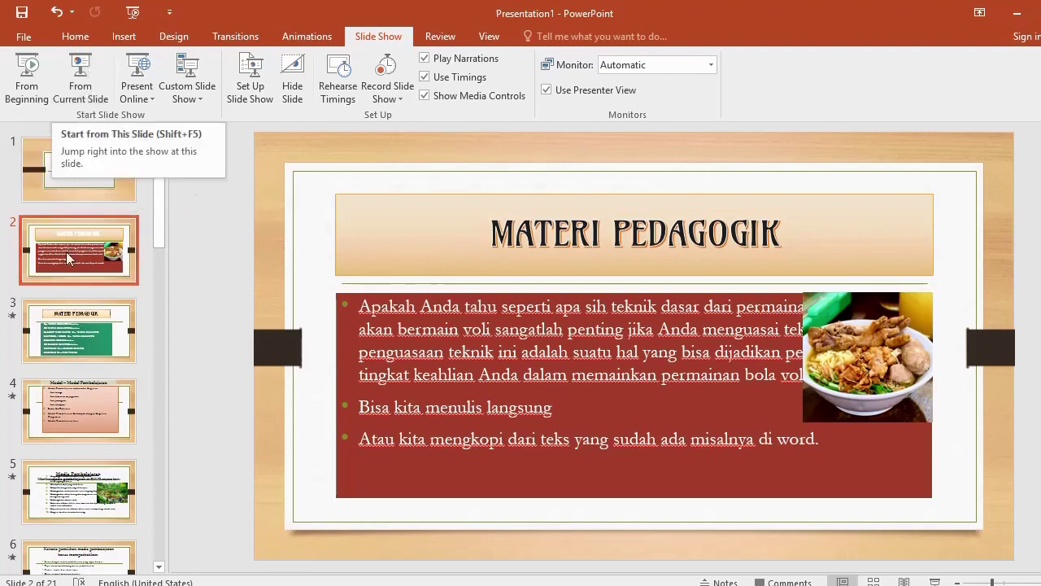
{"action": "left_click", "coordinate": [69, 325]}
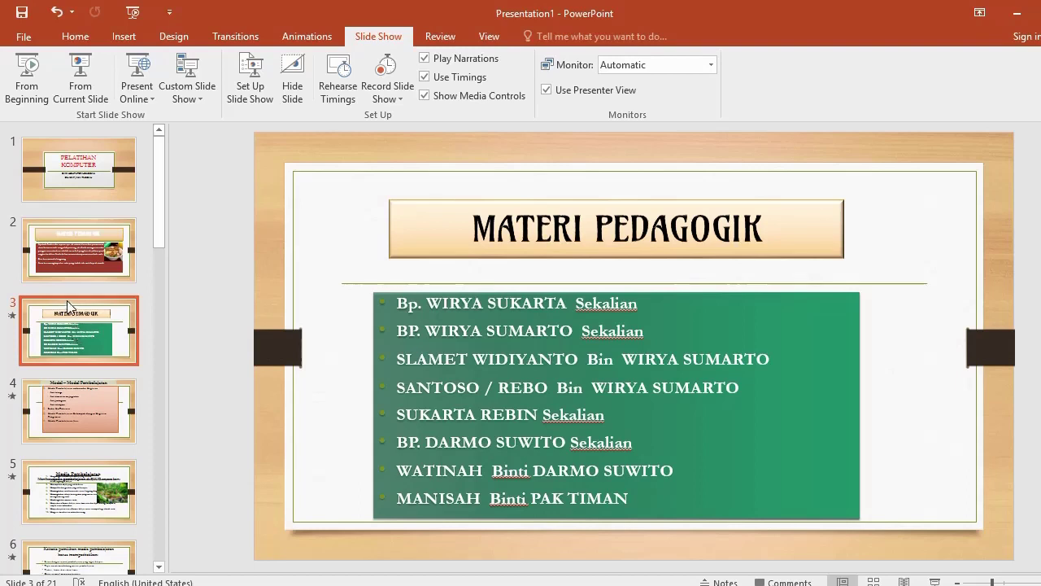
Play the show from the first slide, step forward and back through the opening slides, then end it.
{"action": "left_click", "coordinate": [27, 90]}
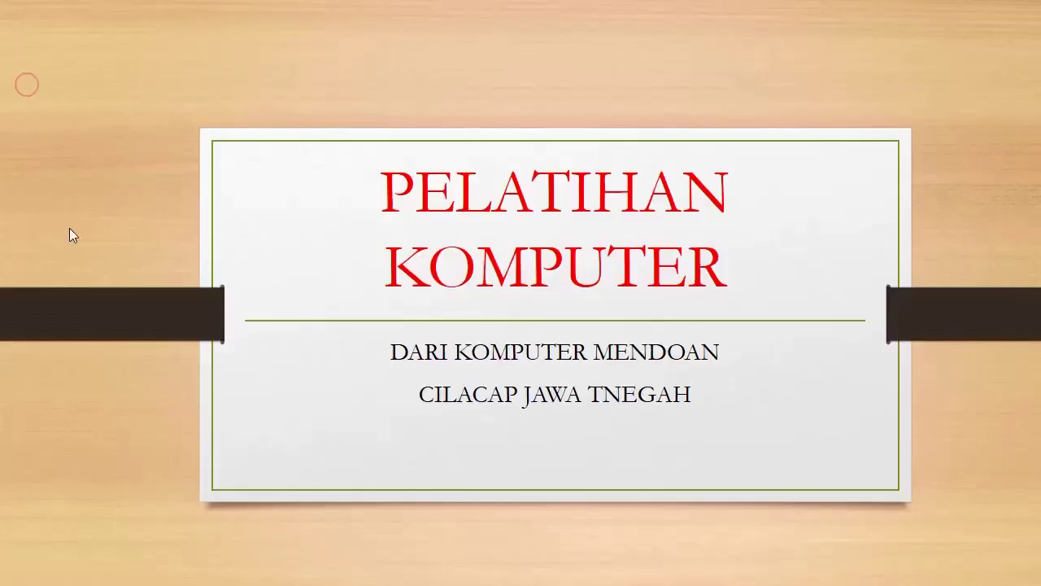
{"action": "left_click", "coordinate": [326, 312]}
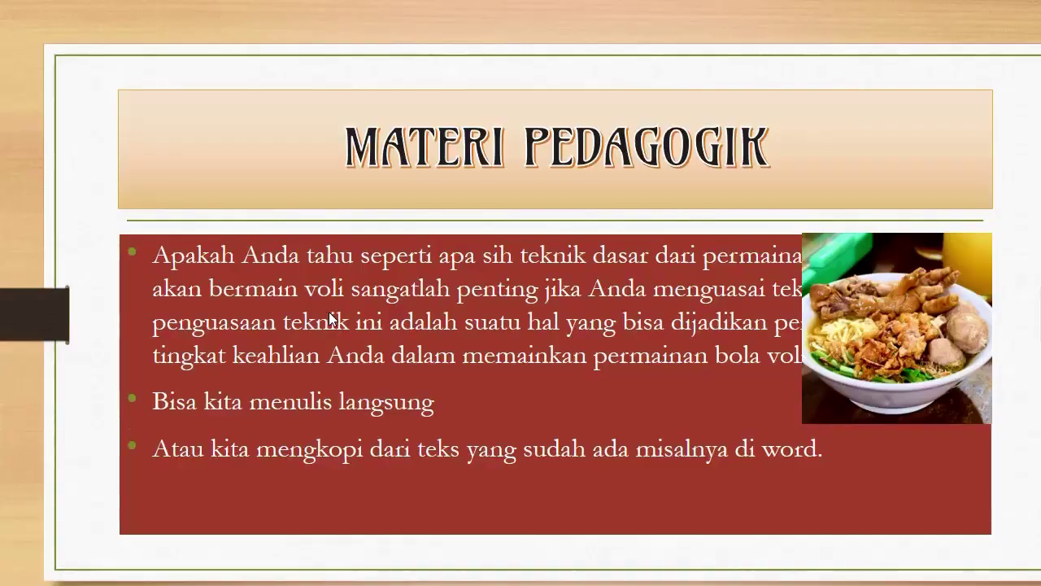
{"action": "left_click", "coordinate": [328, 312]}
{"action": "key", "text": "Left"}
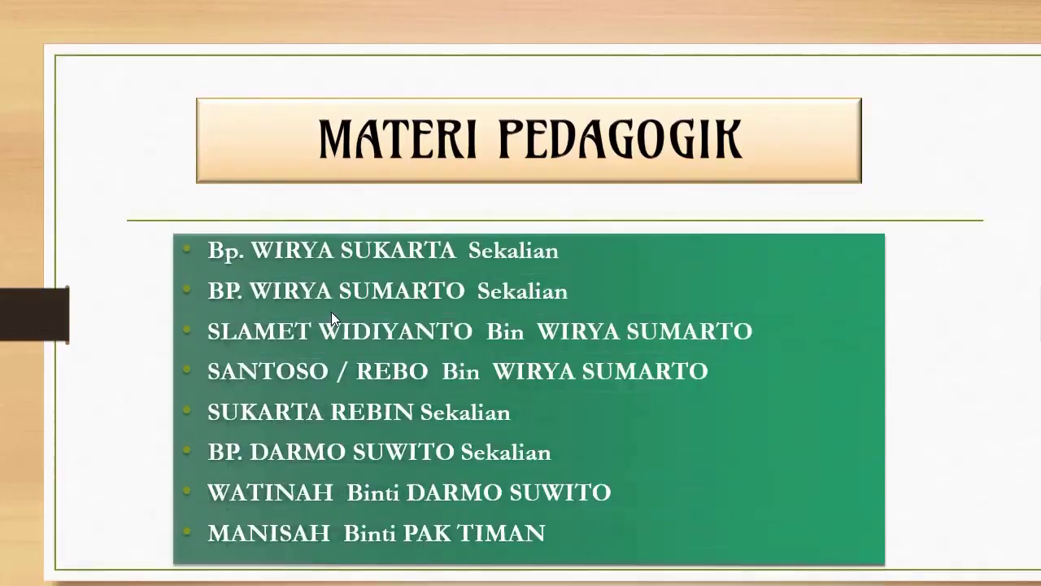
{"action": "key", "text": "Left"}
{"action": "key", "text": "Left"}
{"action": "left_click", "coordinate": [336, 307]}
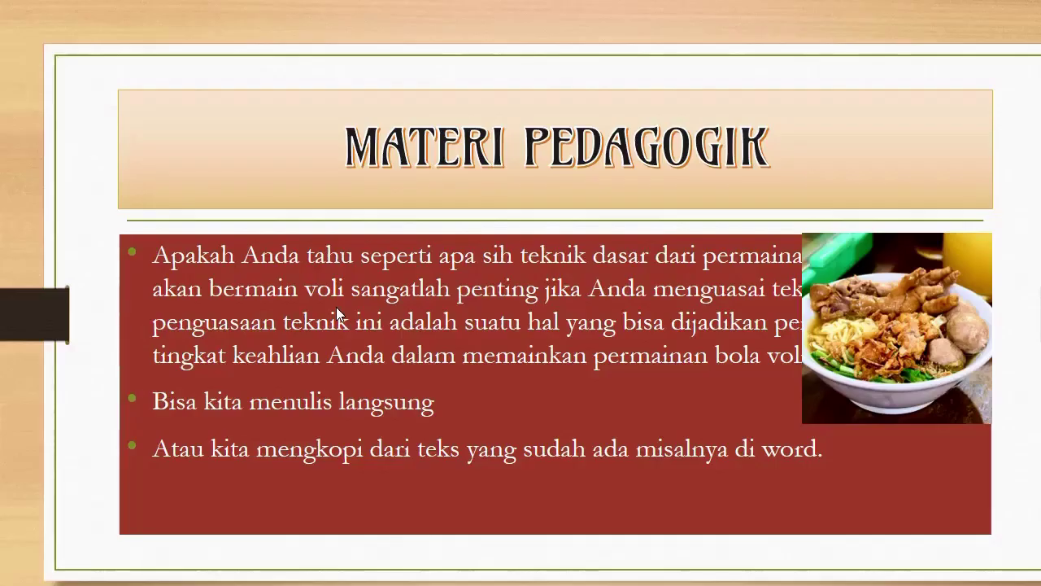
{"action": "key", "text": "Escape"}
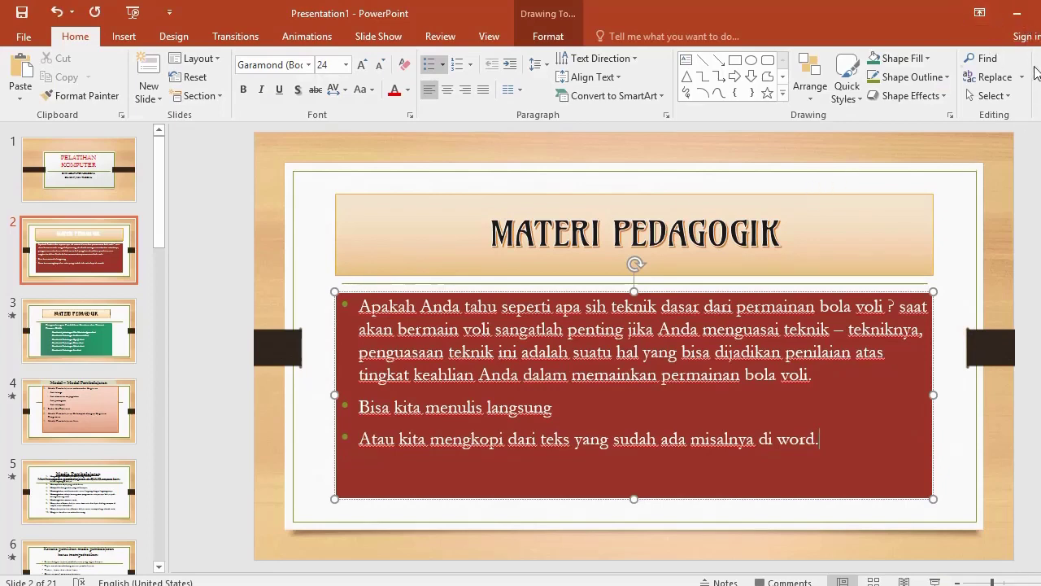
Minimize PowerPoint and Word, then open ALMARHUM.docx from Local Disk (D:).
{"action": "left_click", "coordinate": [1016, 18]}
{"action": "left_click", "coordinate": [1017, 18]}
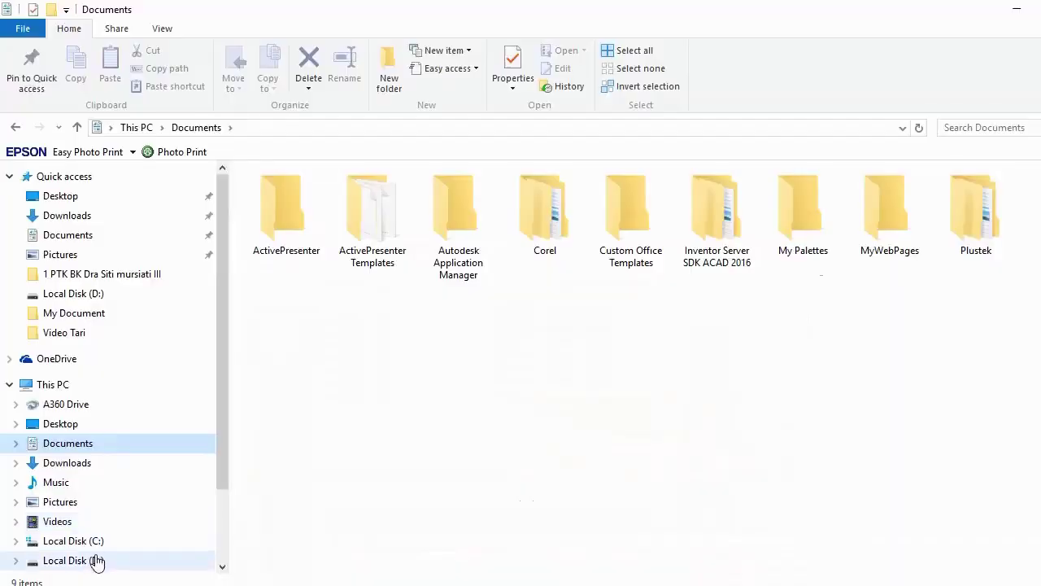
{"action": "left_click", "coordinate": [92, 560]}
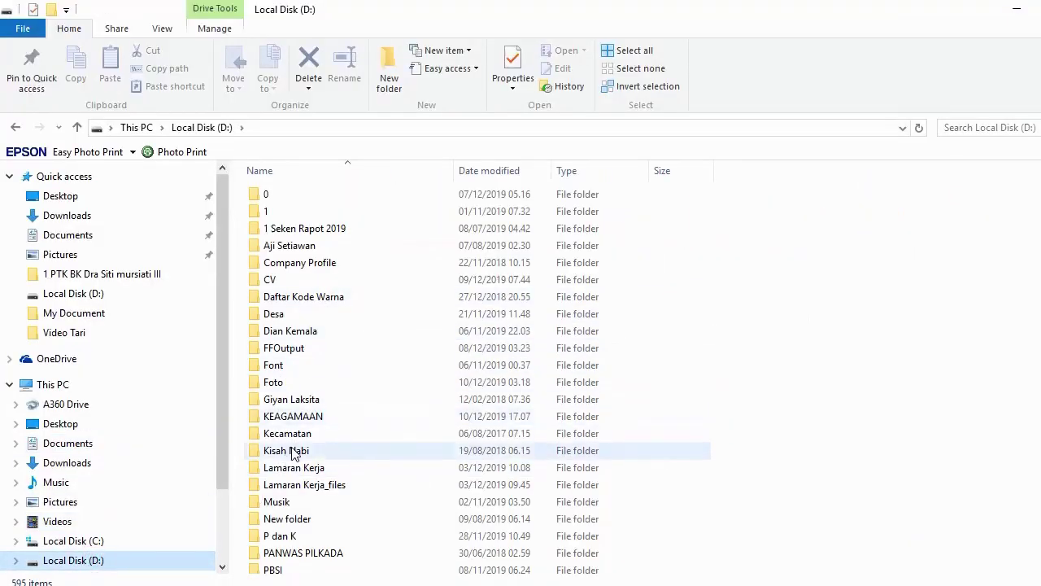
{"action": "scroll", "coordinate": [302, 407], "scroll_direction": "down", "scroll_amount": 4}
{"action": "scroll", "coordinate": [302, 423], "scroll_direction": "down", "scroll_amount": 3}
{"action": "scroll", "coordinate": [294, 456], "scroll_direction": "down", "scroll_amount": 8}
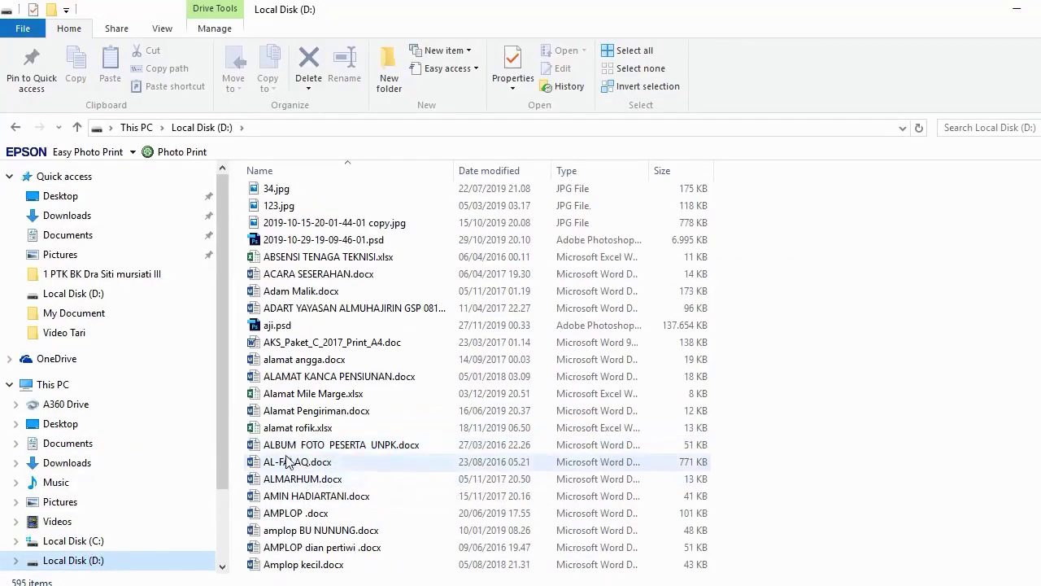
{"action": "double_click", "coordinate": [299, 478]}
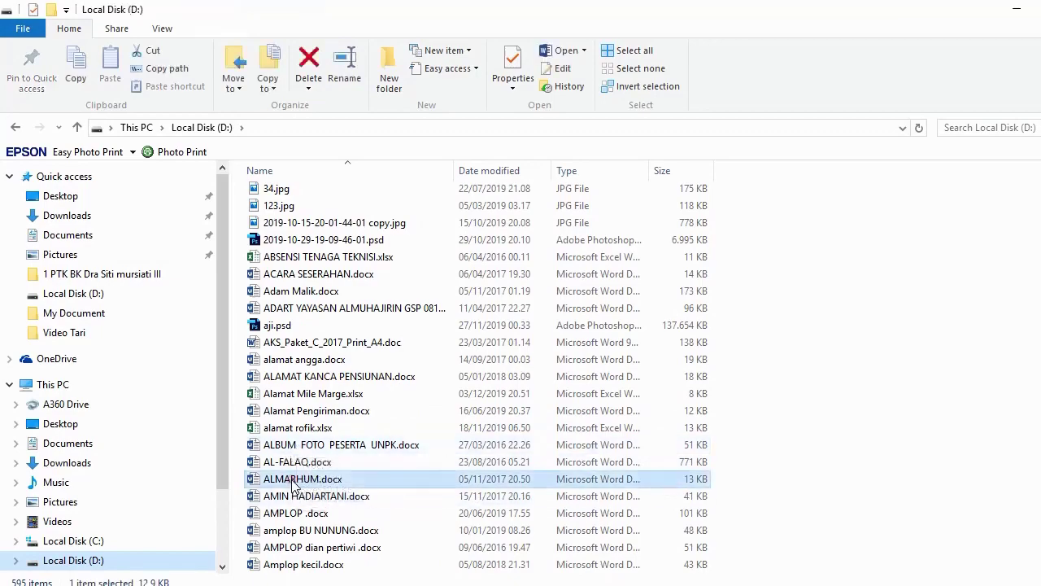
Select text in ALMARHUM.docx, then minimize Word and clear the screen to the desktop.
{"action": "scroll", "coordinate": [490, 379], "scroll_direction": "down", "scroll_amount": 2}
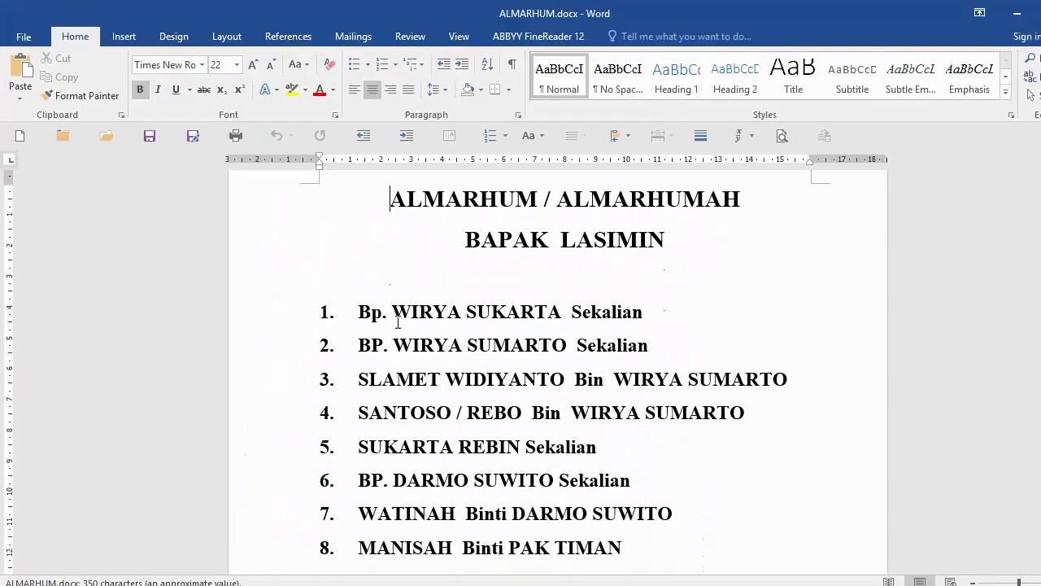
{"action": "left_click_drag", "start_coordinate": [261, 302], "coordinate": [260, 530]}
{"action": "key", "text": "ctrl+c"}
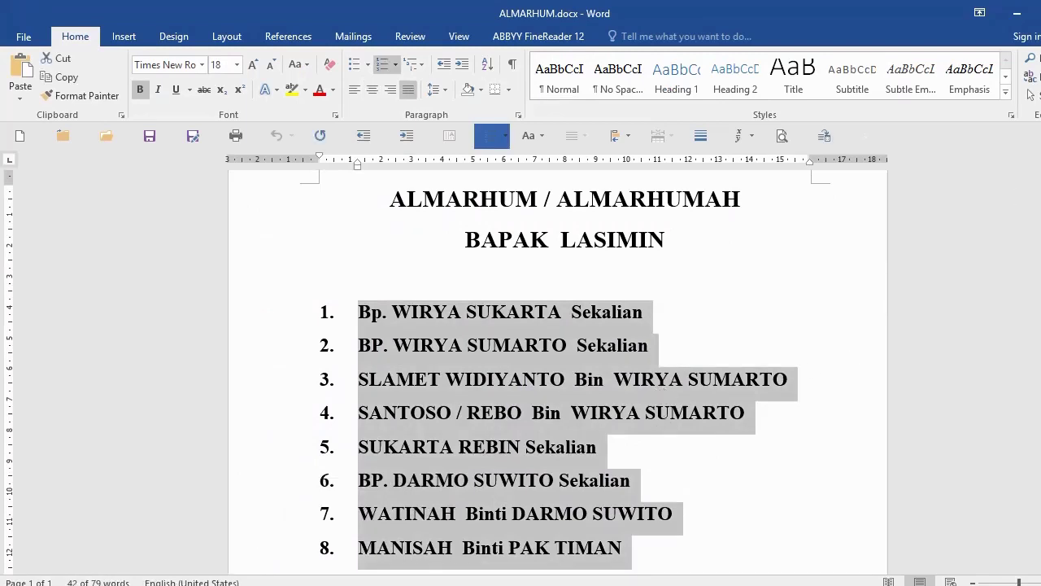
{"action": "left_click", "coordinate": [1016, 13]}
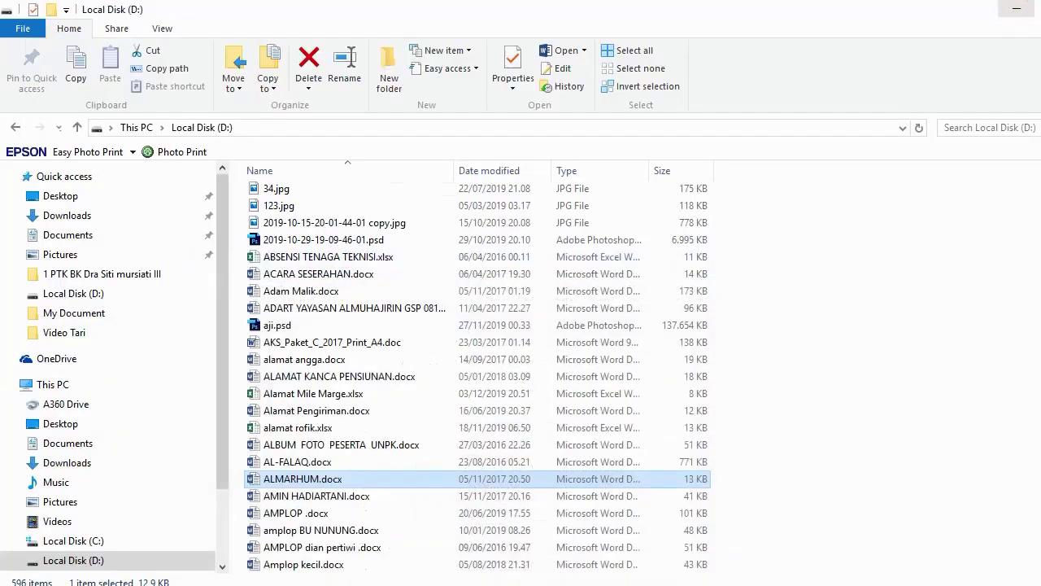
{"action": "key", "text": "super+d"}
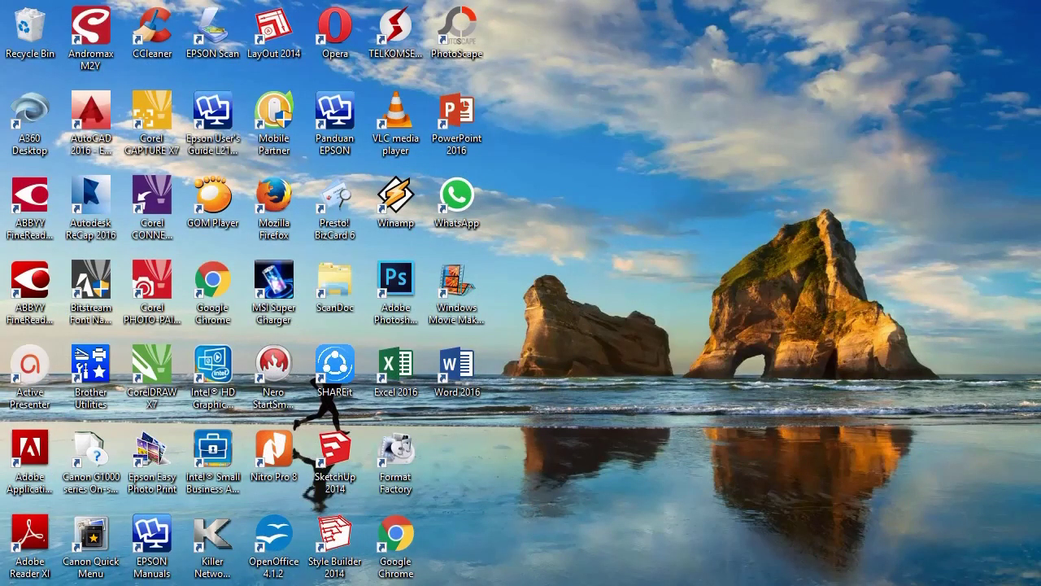
{"action": "mouse_move", "coordinate": [376, 583]}
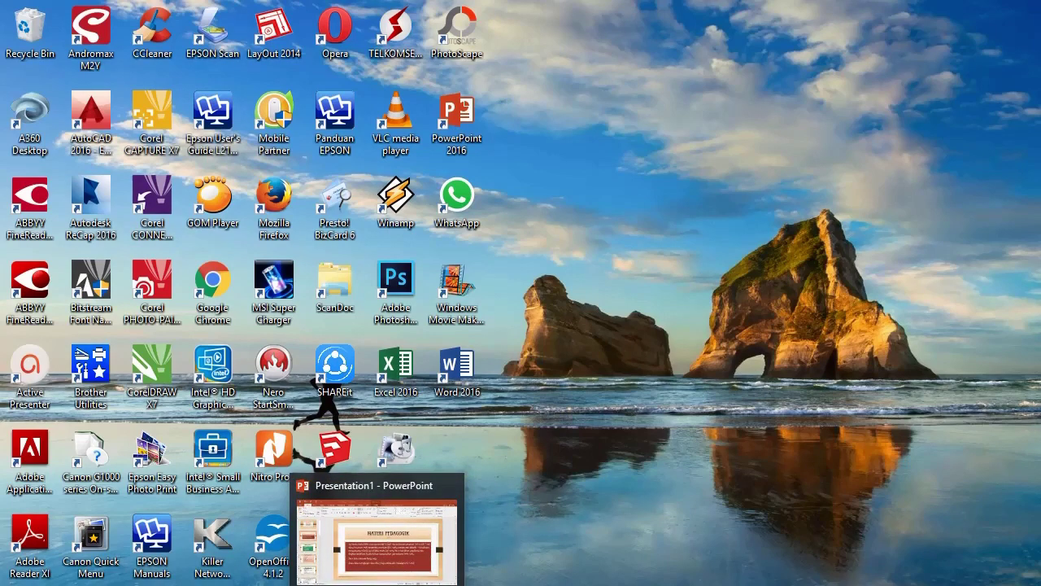
Back in Presentation1, paste the eight-name list over slide 3's green list text.
{"action": "left_click", "coordinate": [377, 530]}
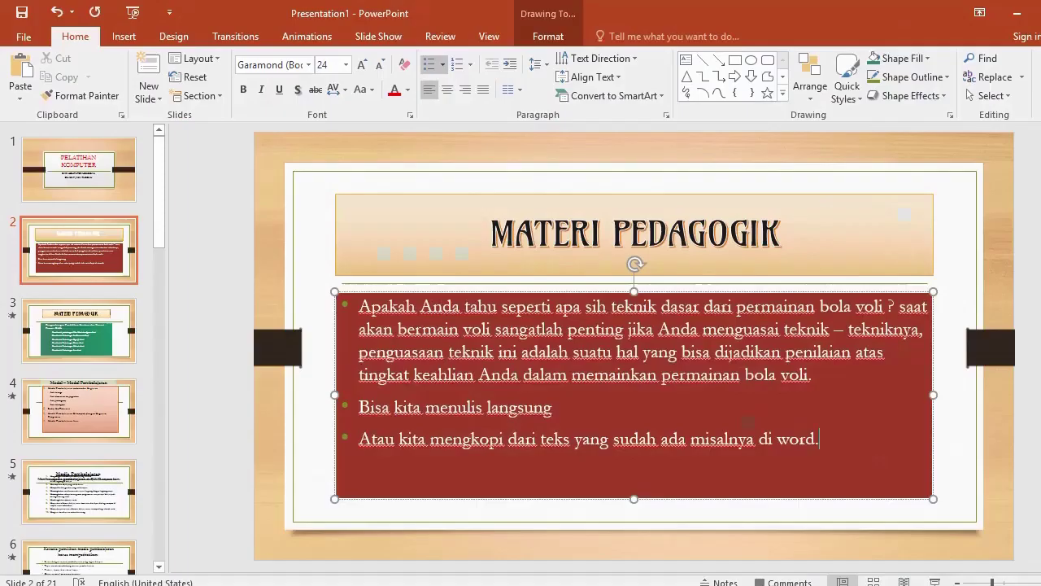
{"action": "left_click", "coordinate": [126, 419]}
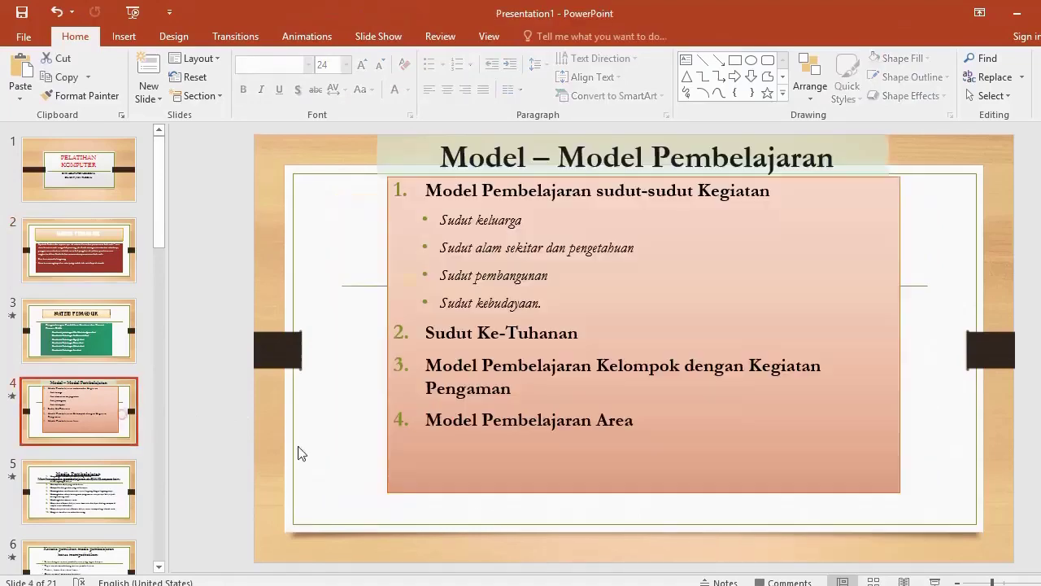
{"action": "left_click", "coordinate": [135, 358]}
{"action": "left_click_drag", "start_coordinate": [412, 306], "coordinate": [698, 503]}
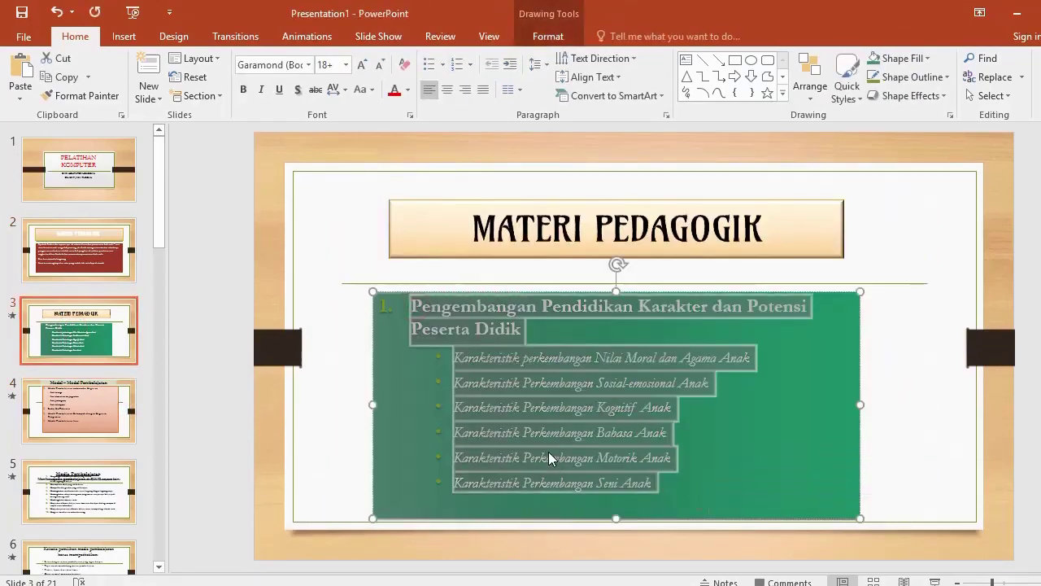
{"action": "key", "text": "ctrl+v"}
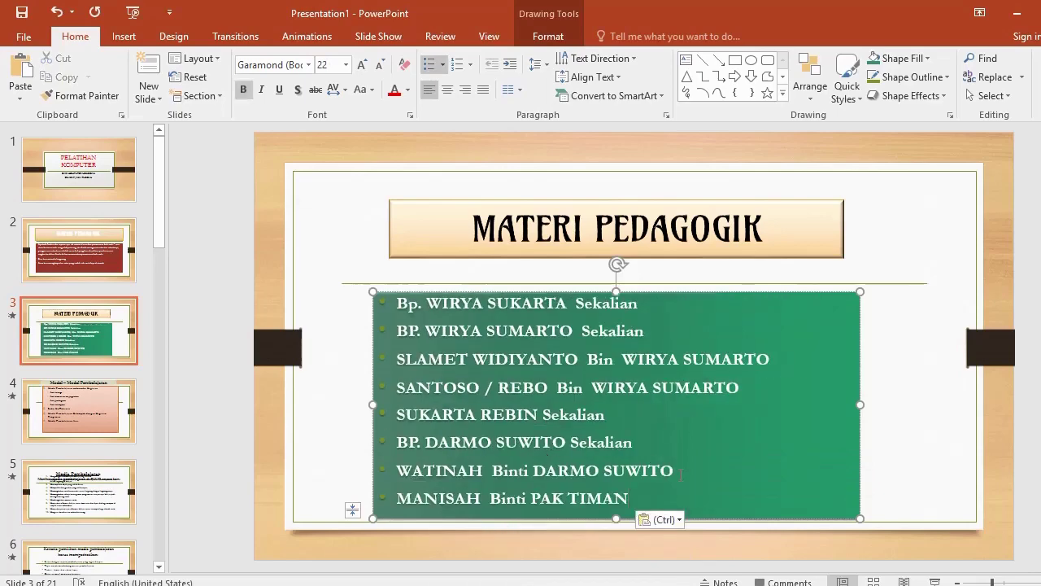
Add a new blank slide after slide 3 and select its content placeholder.
{"action": "left_click", "coordinate": [98, 334]}
{"action": "key", "text": "Return"}
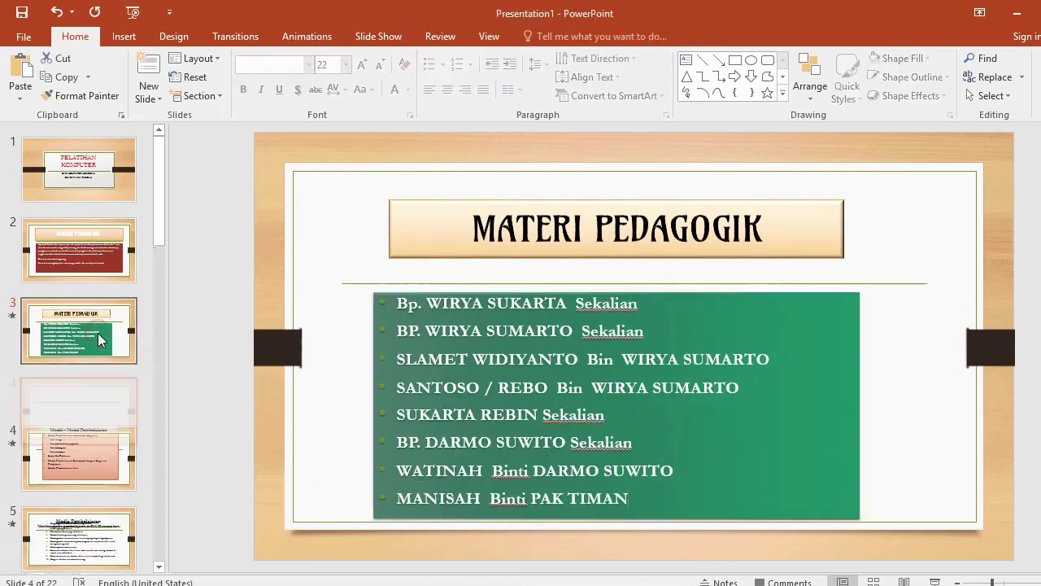
{"action": "left_click", "coordinate": [374, 306]}
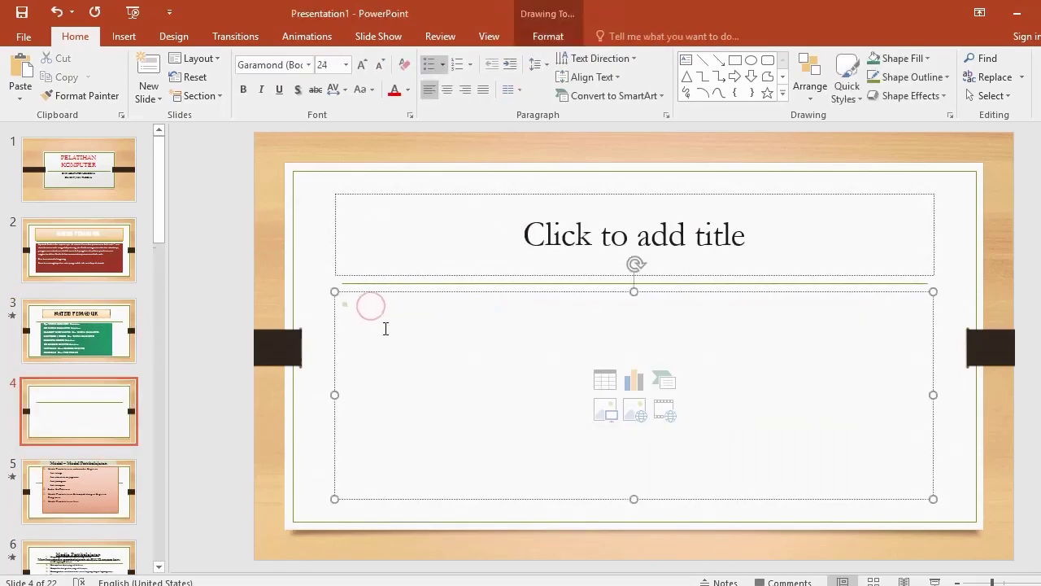
Paste the eight-name list into slide 4, reselect it in Word, and paste over it again.
{"action": "key", "text": "ctrl+v"}
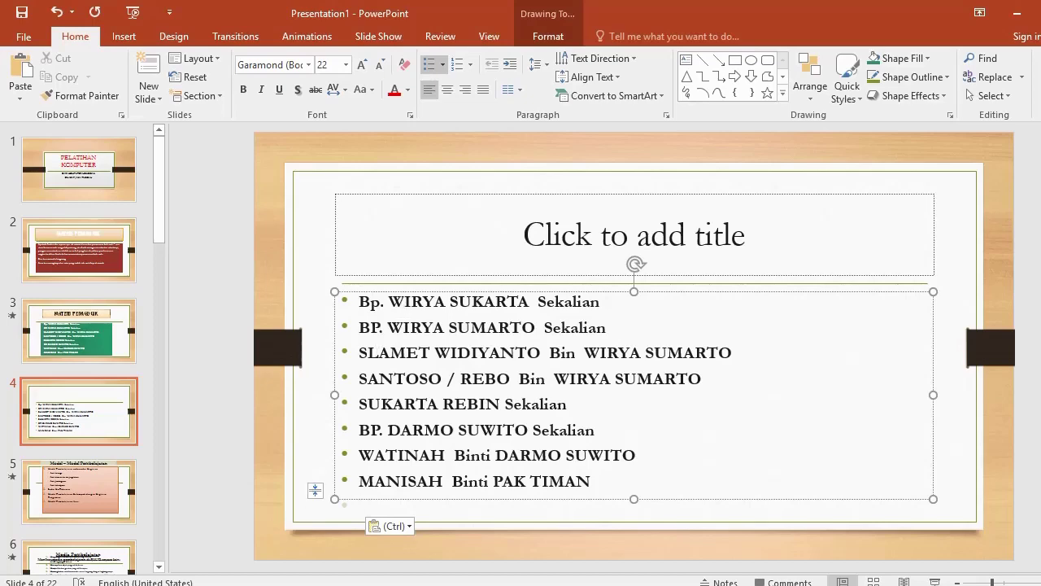
{"action": "key", "text": "alt+Tab"}
{"action": "left_click_drag", "start_coordinate": [279, 315], "coordinate": [273, 557]}
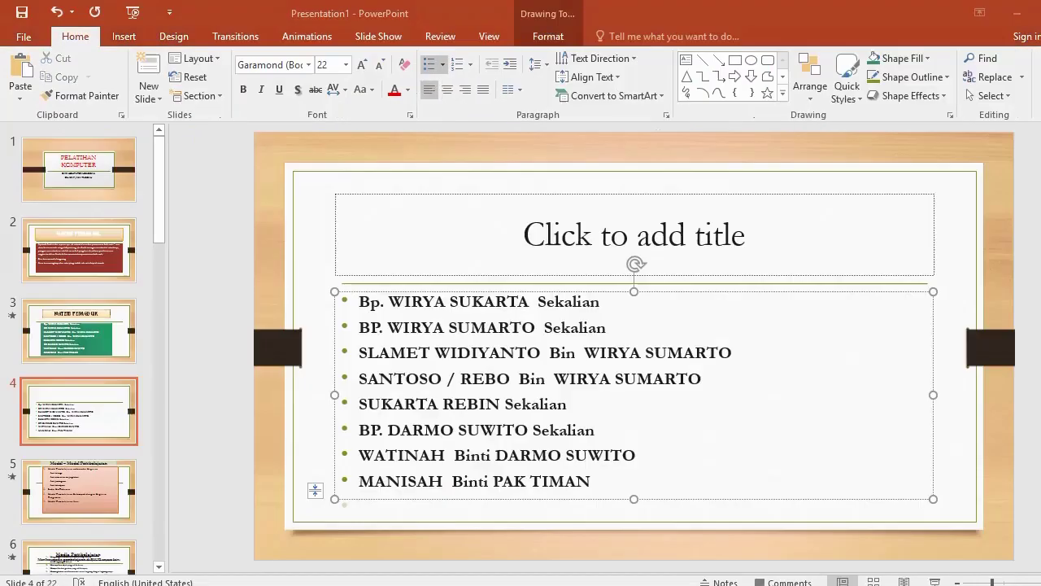
{"action": "mouse_move", "coordinate": [375, 301]}
{"action": "left_mouse_down"}
{"action": "mouse_move", "coordinate": [670, 473]}
{"action": "mouse_move", "coordinate": [702, 512]}
{"action": "left_mouse_up"}
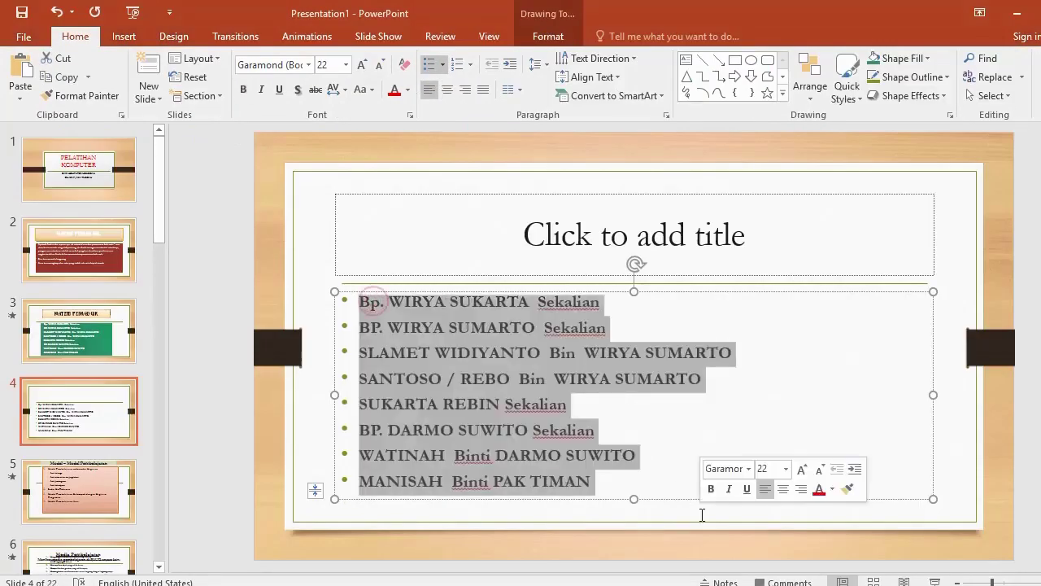
{"action": "key", "text": "ctrl+v"}
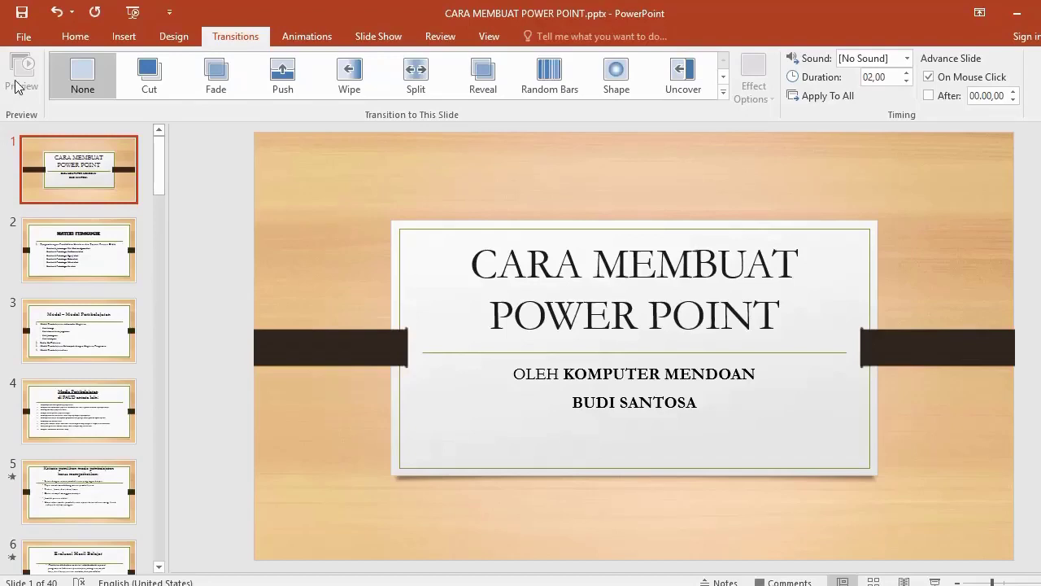
{"action": "left_click", "coordinate": [376, 39]}
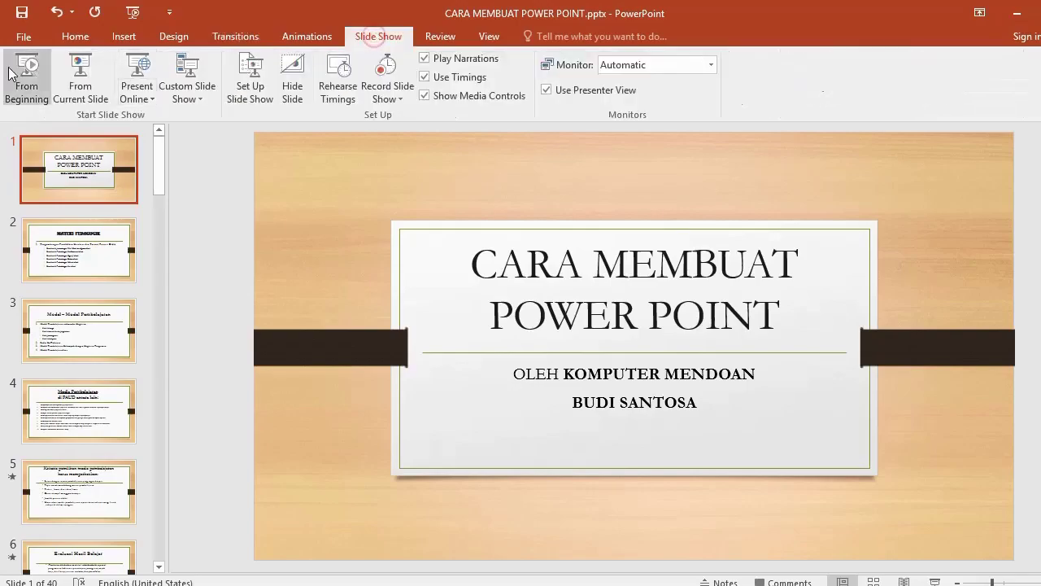
{"action": "left_click", "coordinate": [47, 76]}
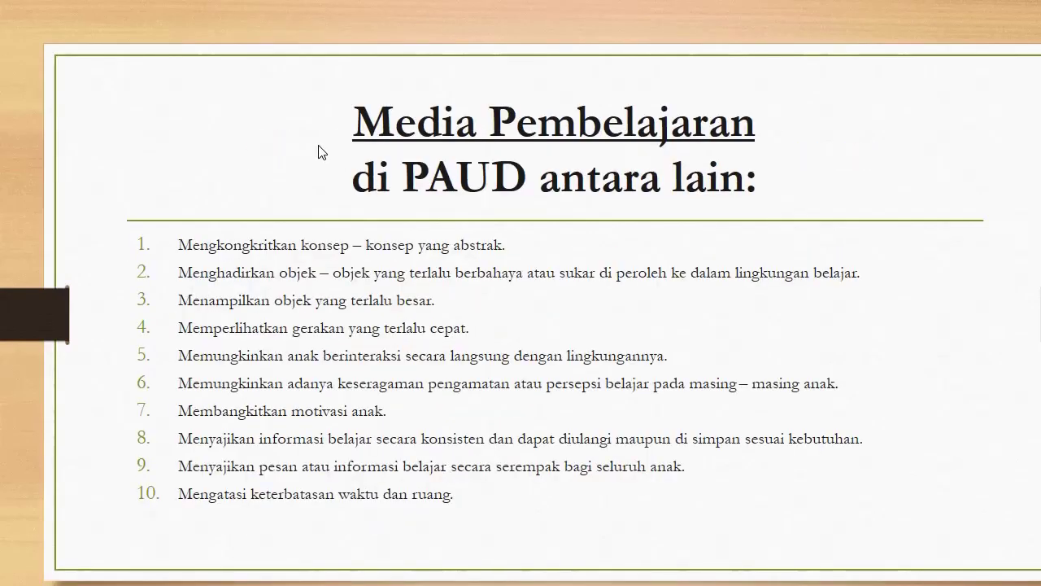
{"action": "key", "text": "Escape"}
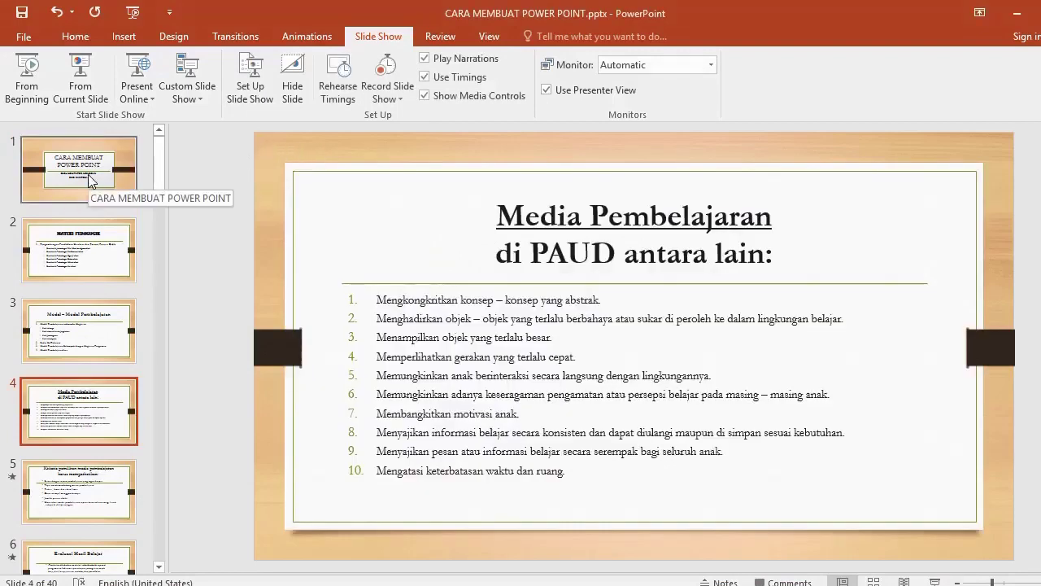
{"action": "left_click", "coordinate": [90, 181]}
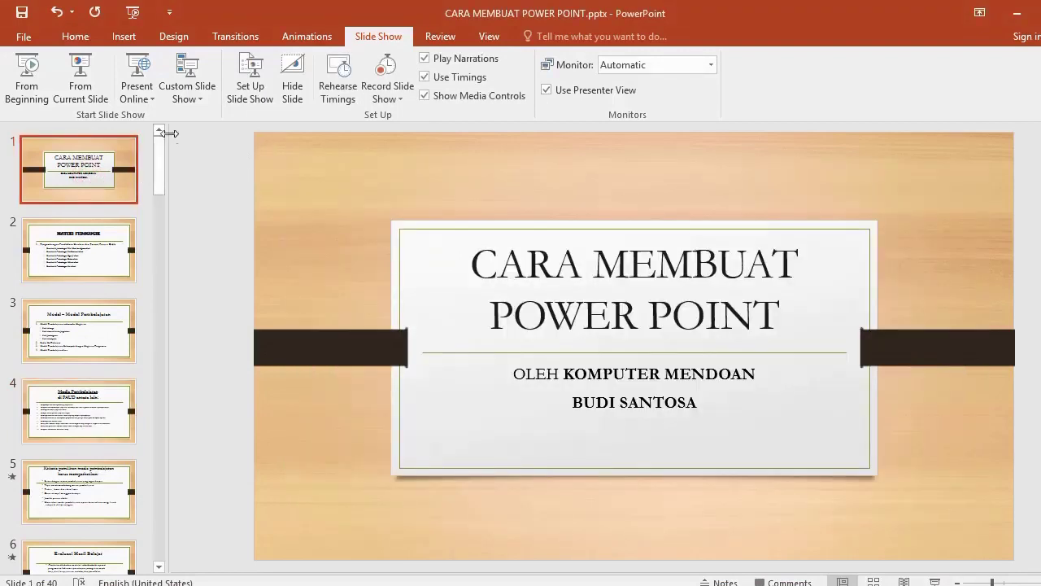
{"action": "left_click", "coordinate": [234, 37]}
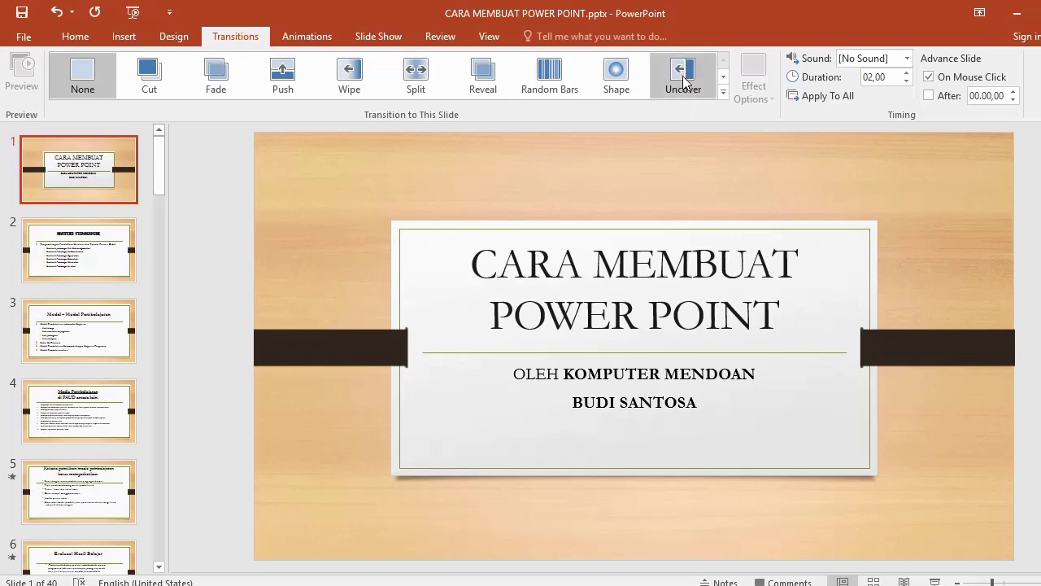
Apply Push to slide 1, Wipe to slide 2 and Cut to slide 3.
{"action": "left_click", "coordinate": [283, 74]}
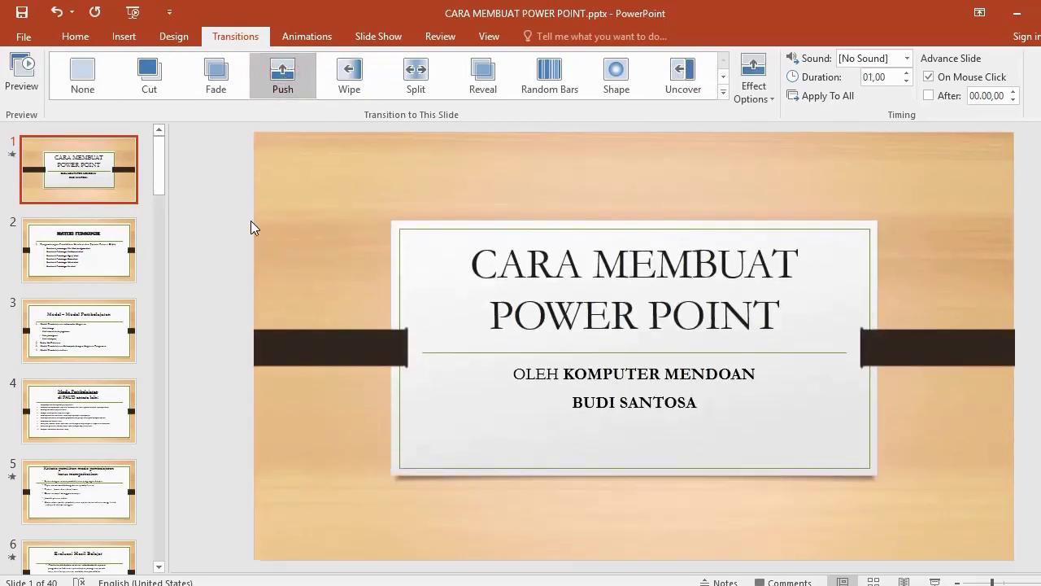
{"action": "left_click", "coordinate": [86, 252]}
{"action": "left_click", "coordinate": [341, 77]}
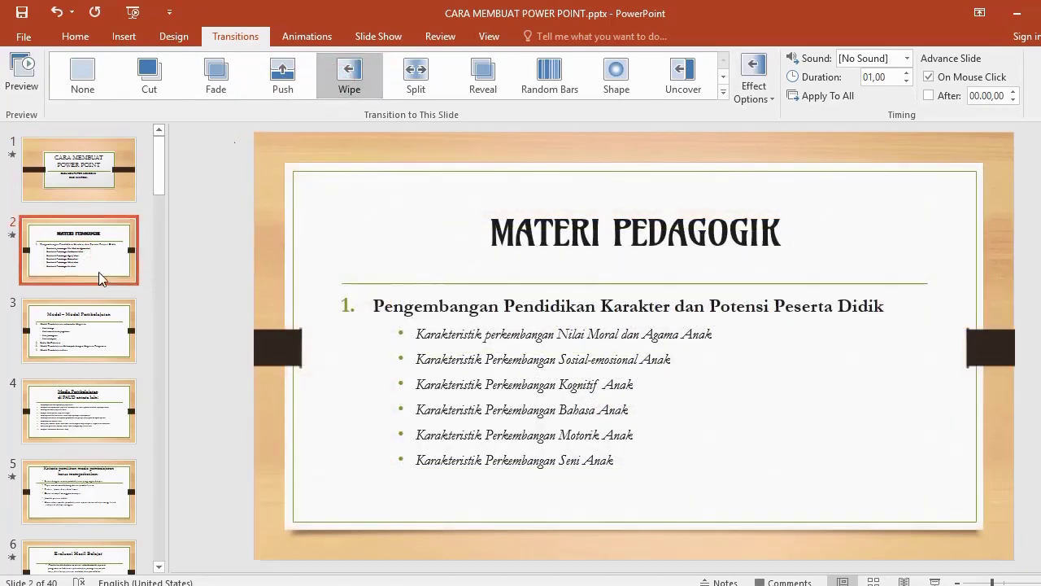
{"action": "left_click", "coordinate": [79, 329]}
{"action": "left_click", "coordinate": [151, 77]}
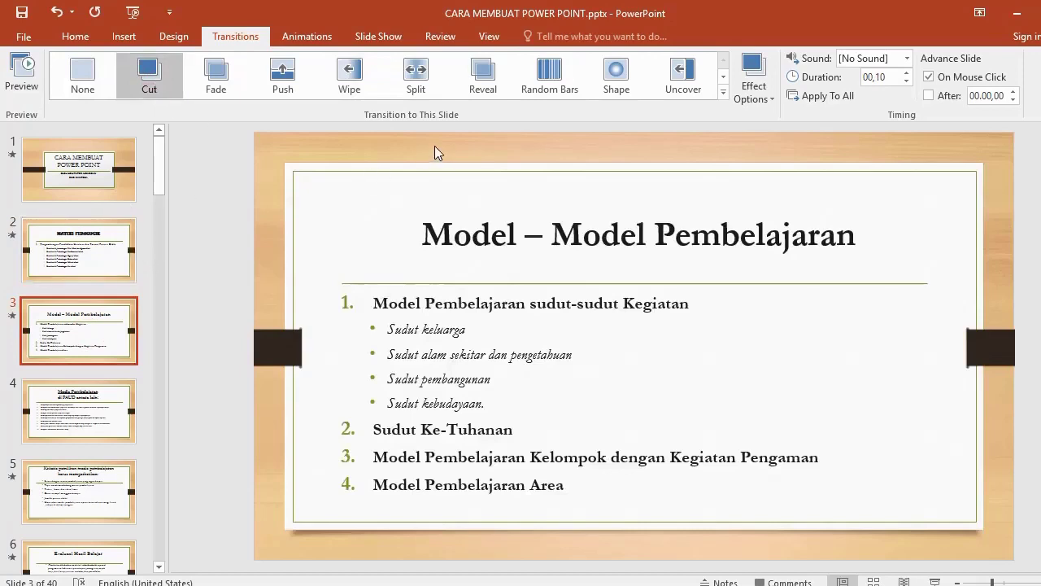
Preview the transitions as a show from the beginning, end it, then show the transition sounds list.
{"action": "left_click", "coordinate": [368, 38]}
{"action": "left_click", "coordinate": [18, 88]}
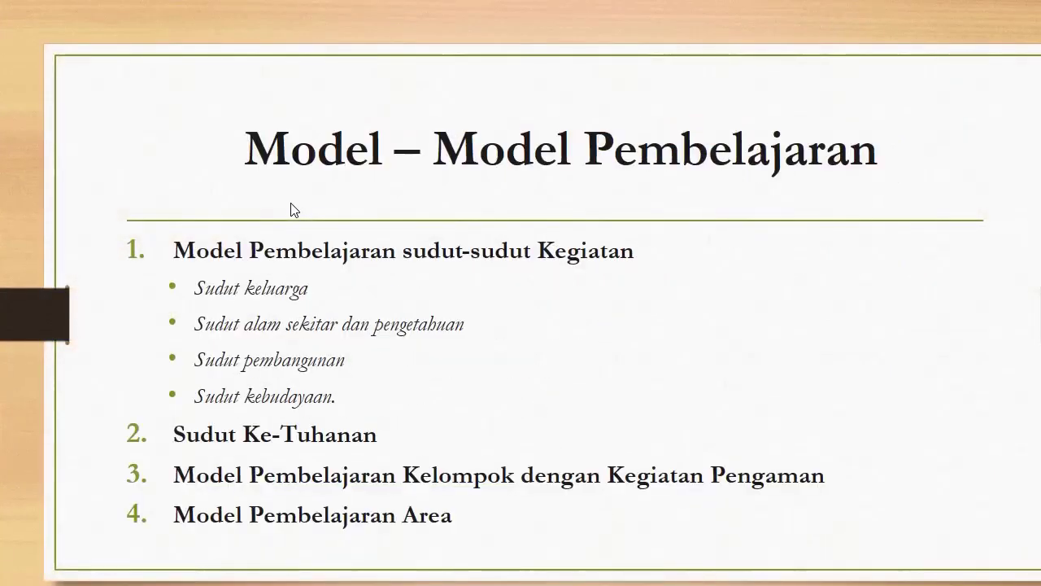
{"action": "key", "text": "Escape"}
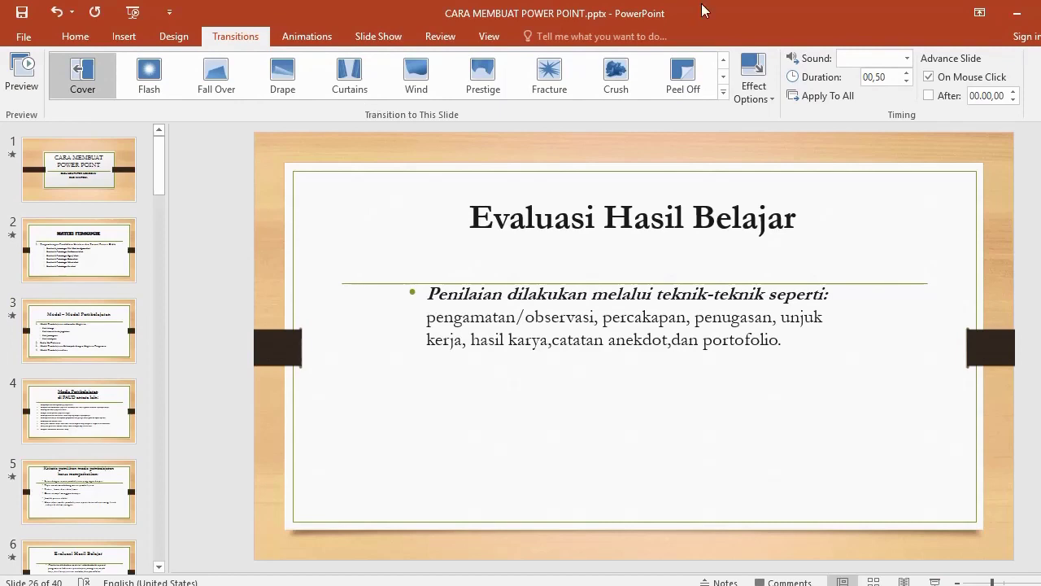
{"action": "left_click", "coordinate": [907, 58]}
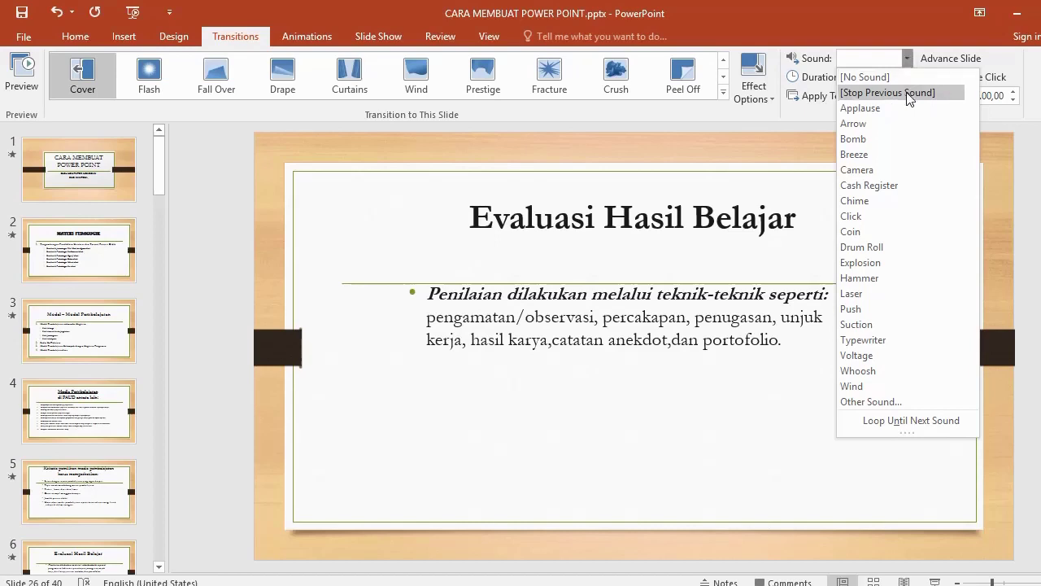
Give the Evaluasi Hasil Belajar slide and the title slide the Applause transition sound.
{"action": "left_click", "coordinate": [884, 108]}
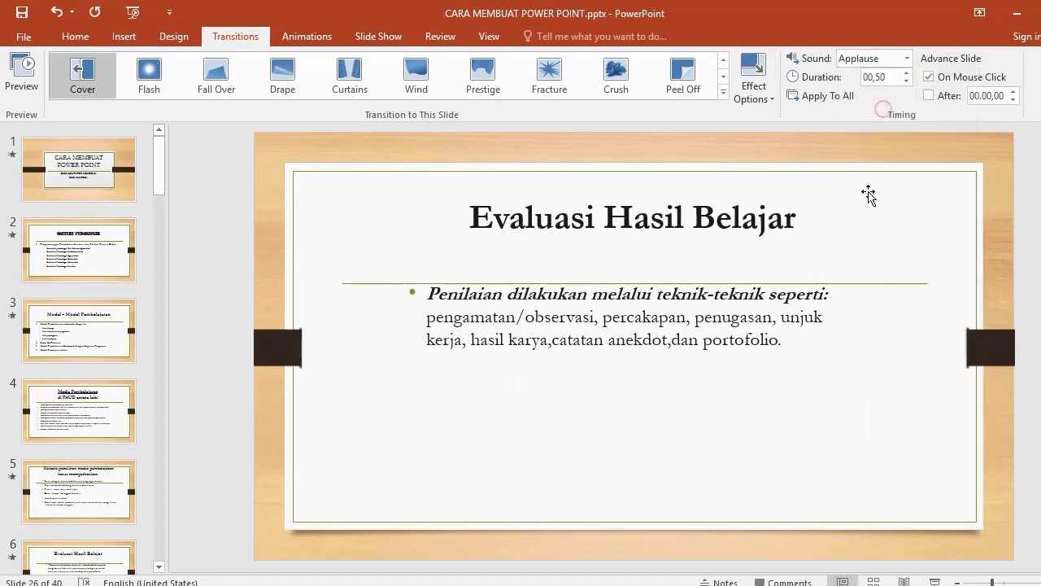
{"action": "left_click", "coordinate": [120, 197]}
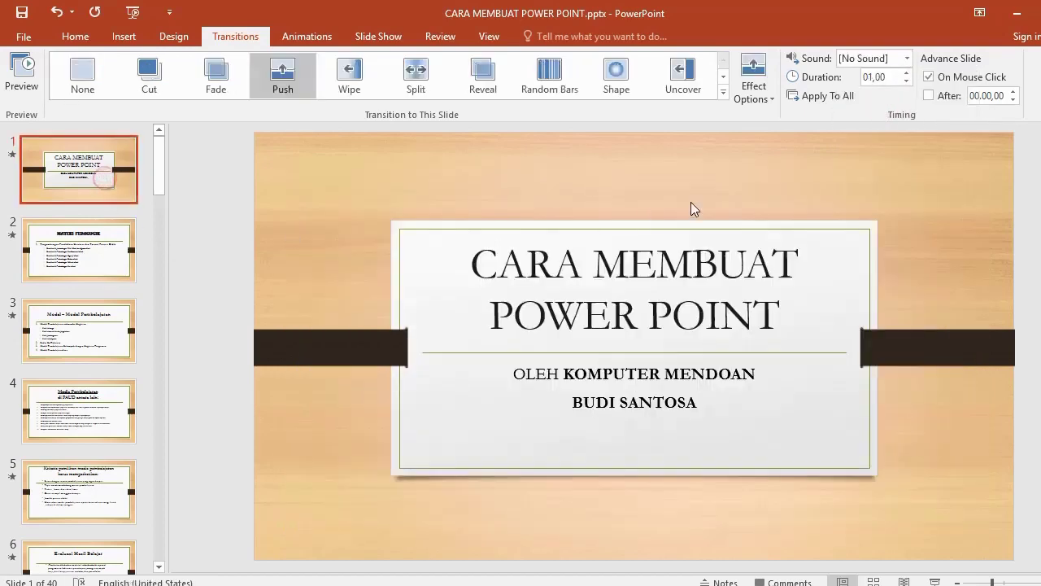
{"action": "left_click", "coordinate": [906, 58]}
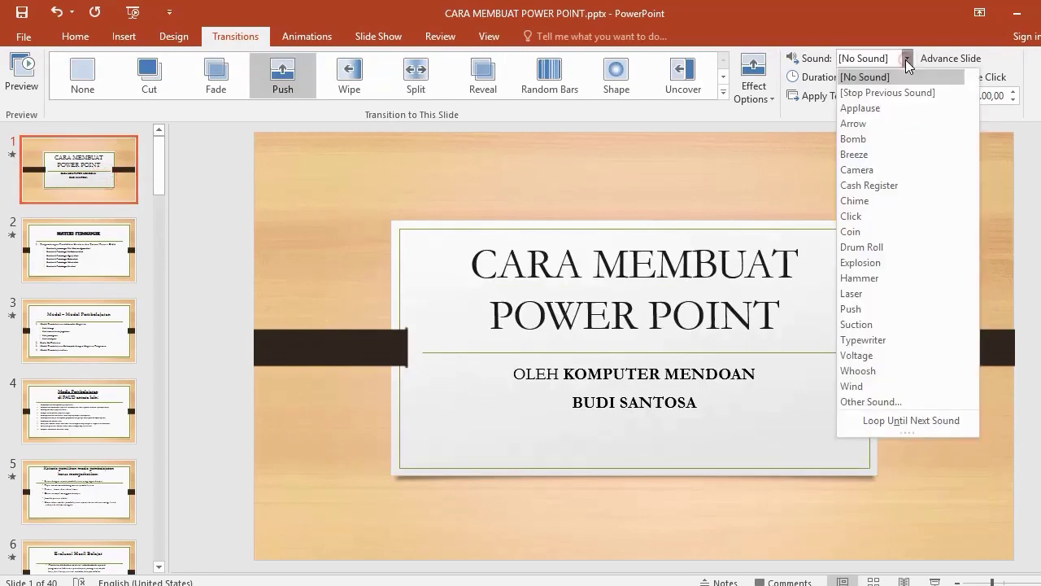
{"action": "left_click", "coordinate": [890, 109]}
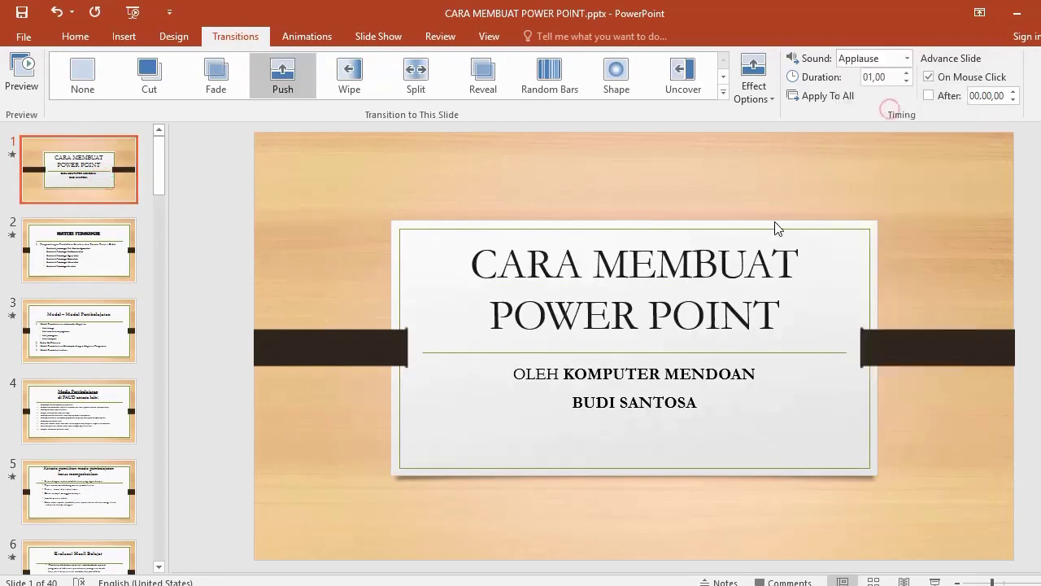
Set Camera as slide 2's transition sound and Drum Roll as slide 3's, then return to slide 1.
{"action": "left_click", "coordinate": [109, 238]}
{"action": "left_click", "coordinate": [907, 58]}
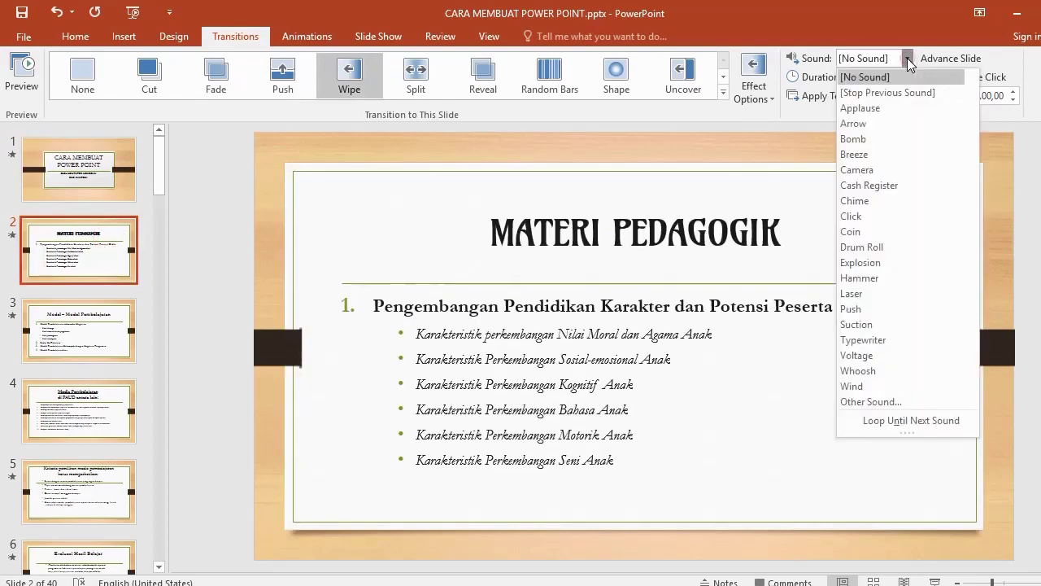
{"action": "left_click", "coordinate": [882, 169]}
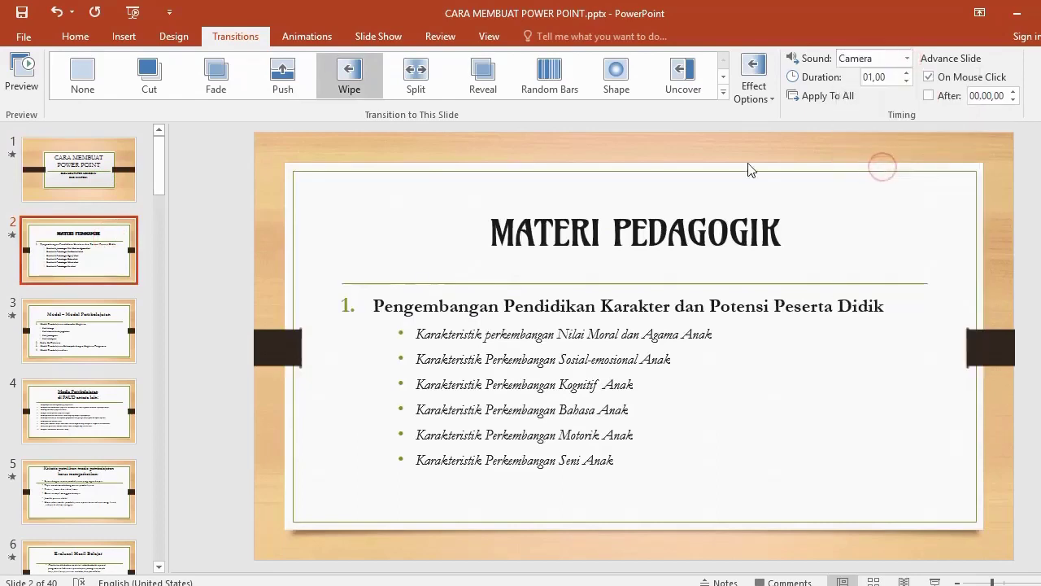
{"action": "left_click", "coordinate": [103, 328]}
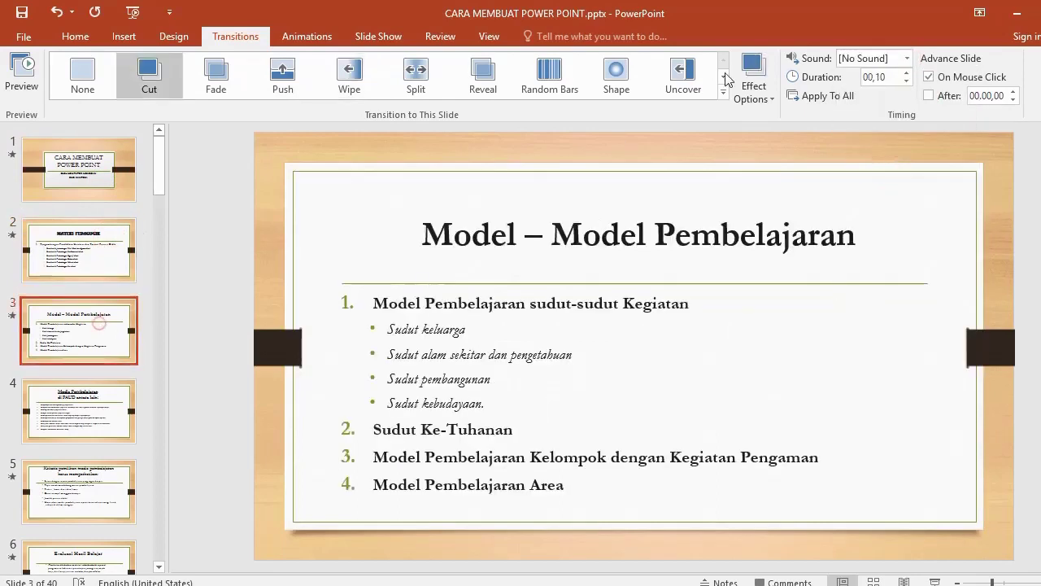
{"action": "left_click", "coordinate": [907, 58]}
{"action": "left_click", "coordinate": [907, 246]}
{"action": "left_click", "coordinate": [54, 406]}
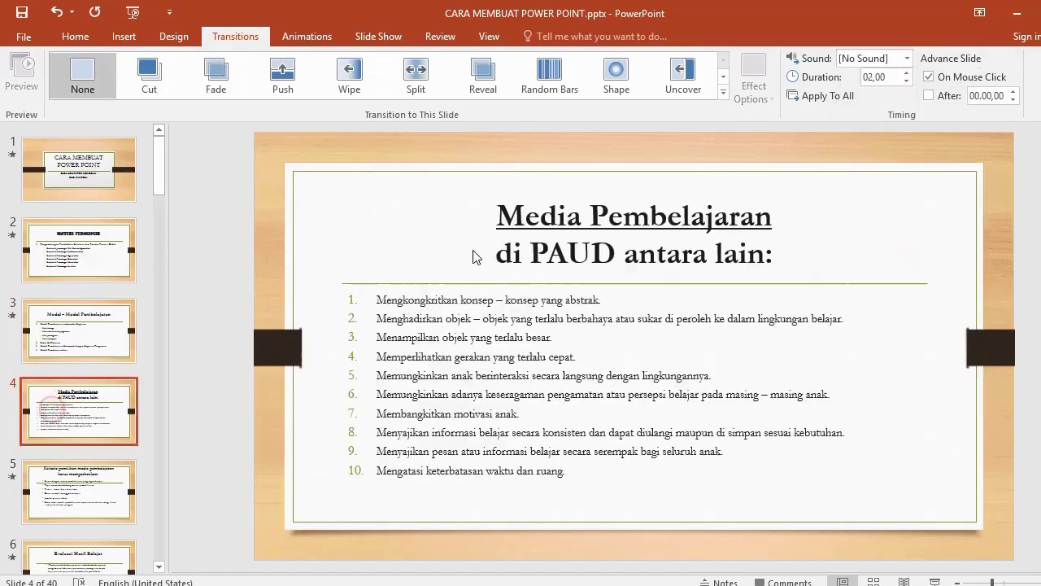
{"action": "key", "text": "Home"}
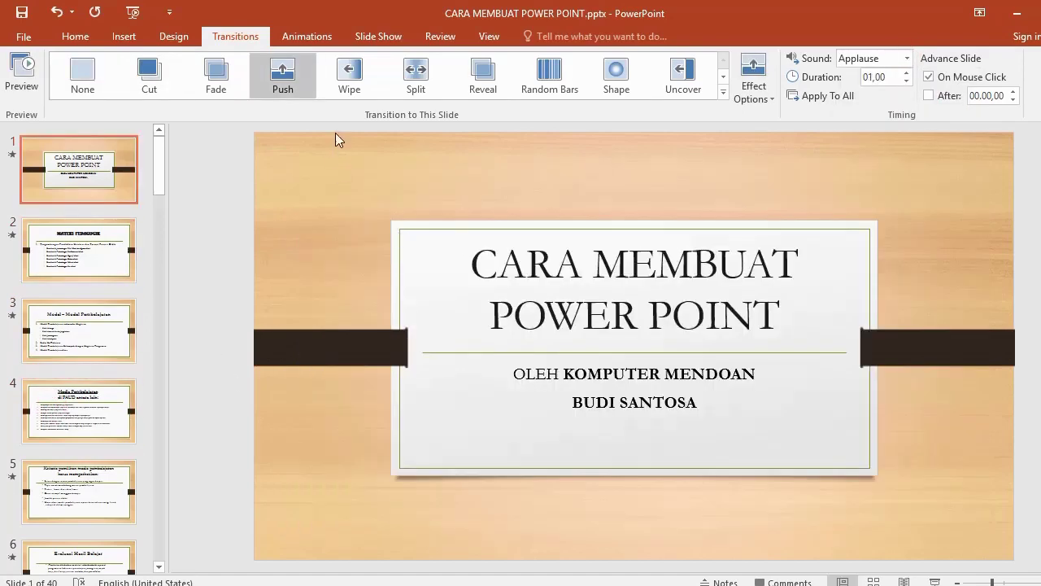
Play the slide show from the first slide, then bring up the Animations settings.
{"action": "left_click", "coordinate": [381, 38]}
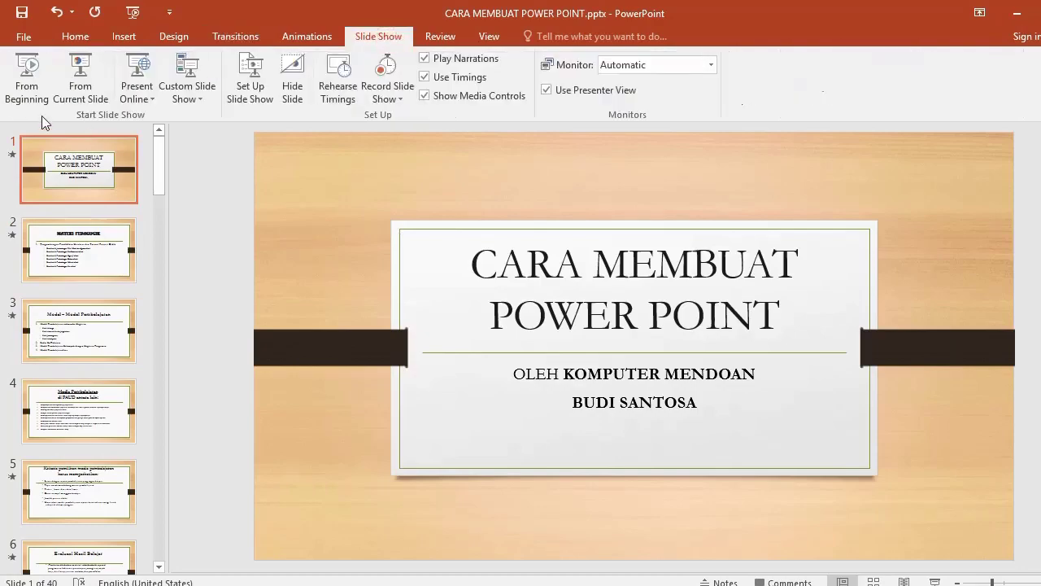
{"action": "left_click", "coordinate": [79, 85]}
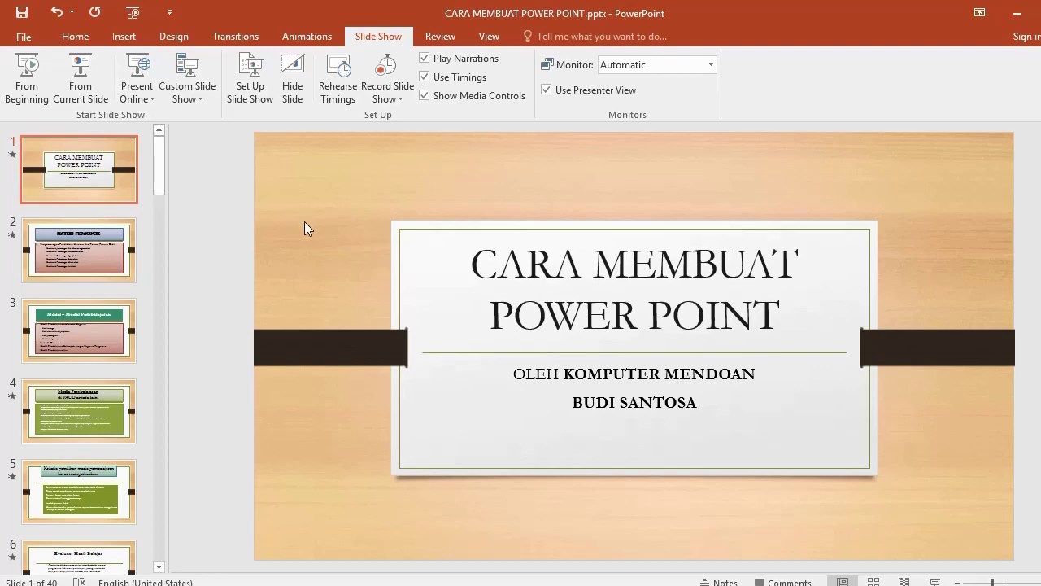
{"action": "left_click", "coordinate": [301, 36]}
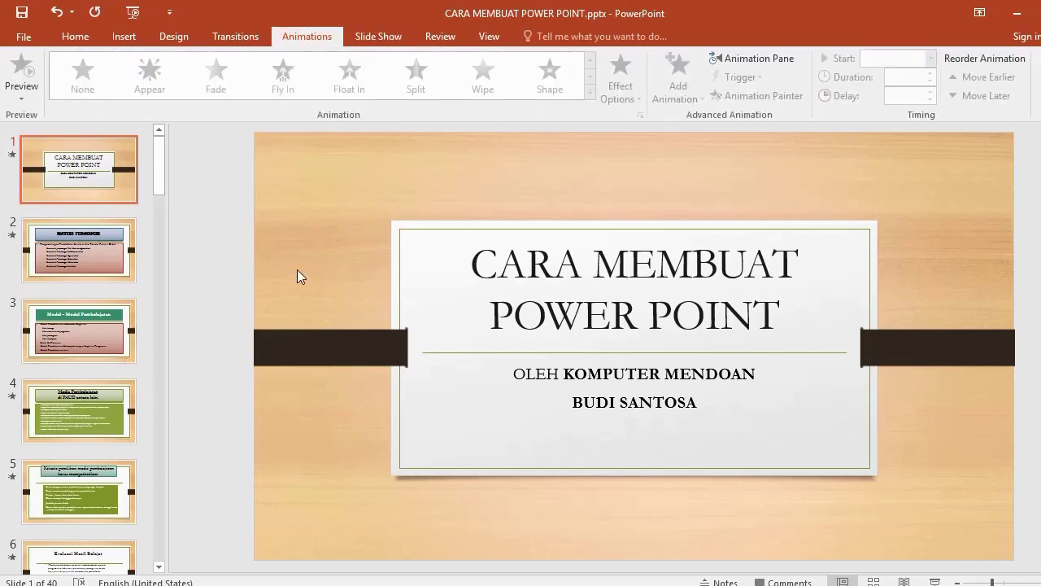
Give the MATERI PEDAGOGIK title on slide 2 a Fly In entrance animation.
{"action": "left_click", "coordinate": [112, 252]}
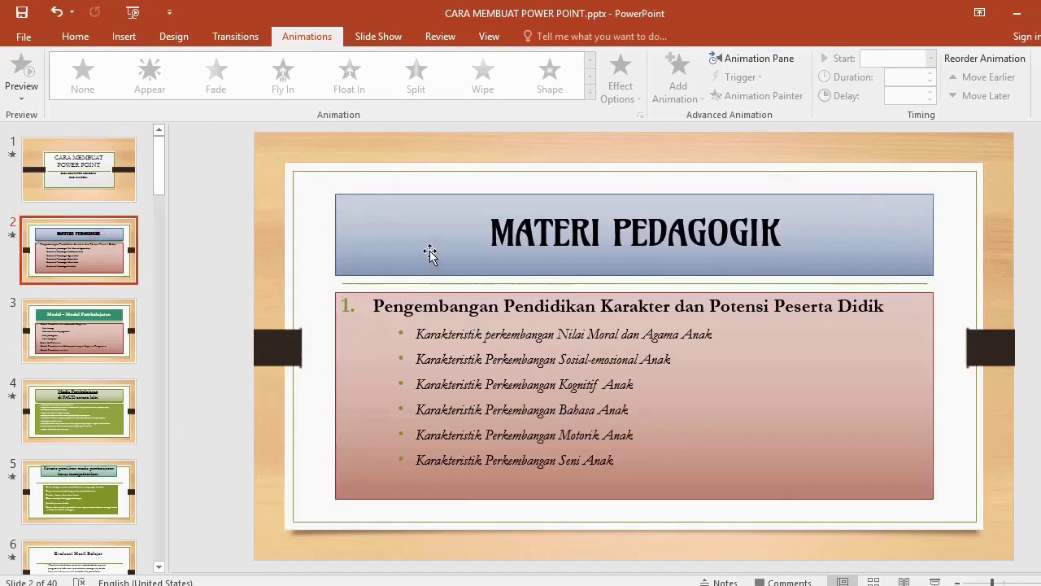
{"action": "left_click", "coordinate": [429, 251]}
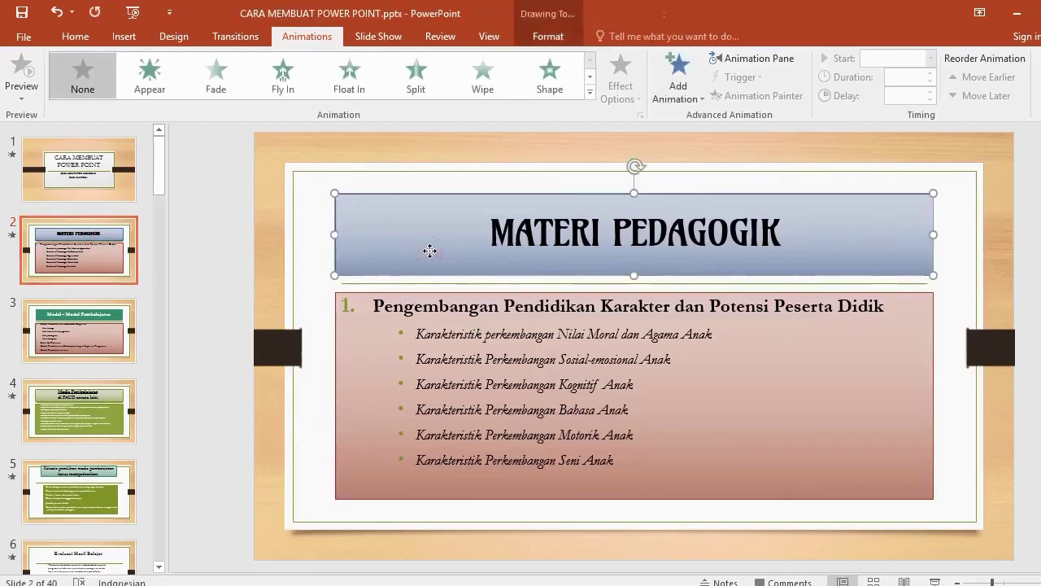
{"action": "left_click", "coordinate": [366, 363]}
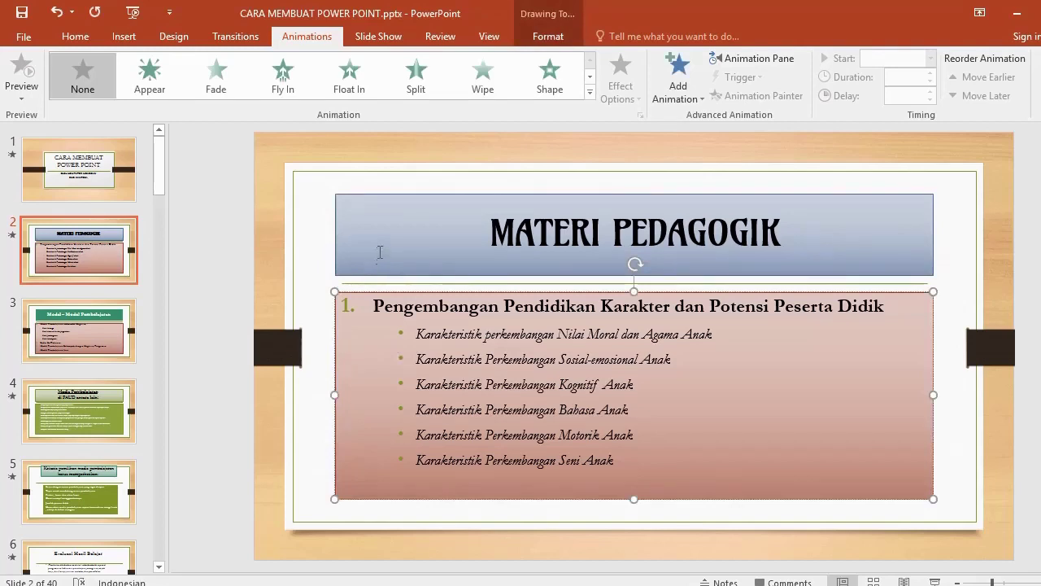
{"action": "left_click", "coordinate": [384, 193]}
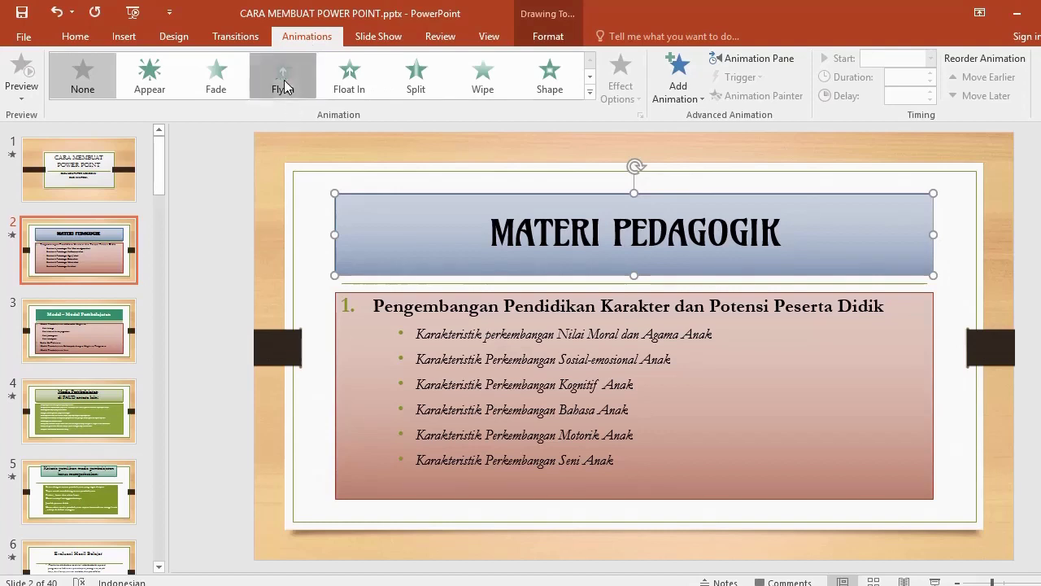
{"action": "left_click", "coordinate": [284, 79]}
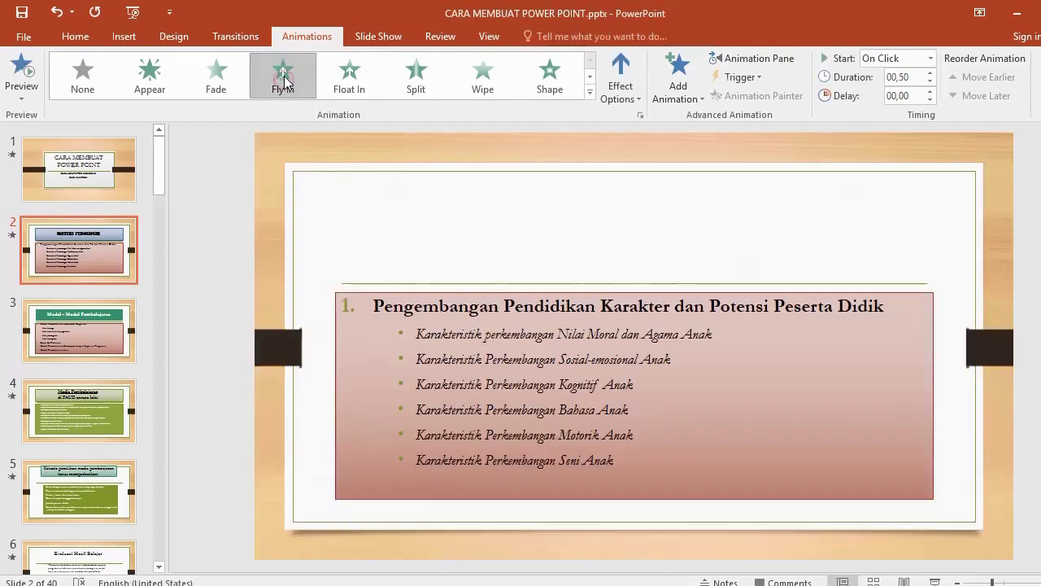
Give slide 2's bullet text box a Shape entrance, then return to the title slide.
{"action": "left_click", "coordinate": [461, 333]}
{"action": "left_click", "coordinate": [437, 293]}
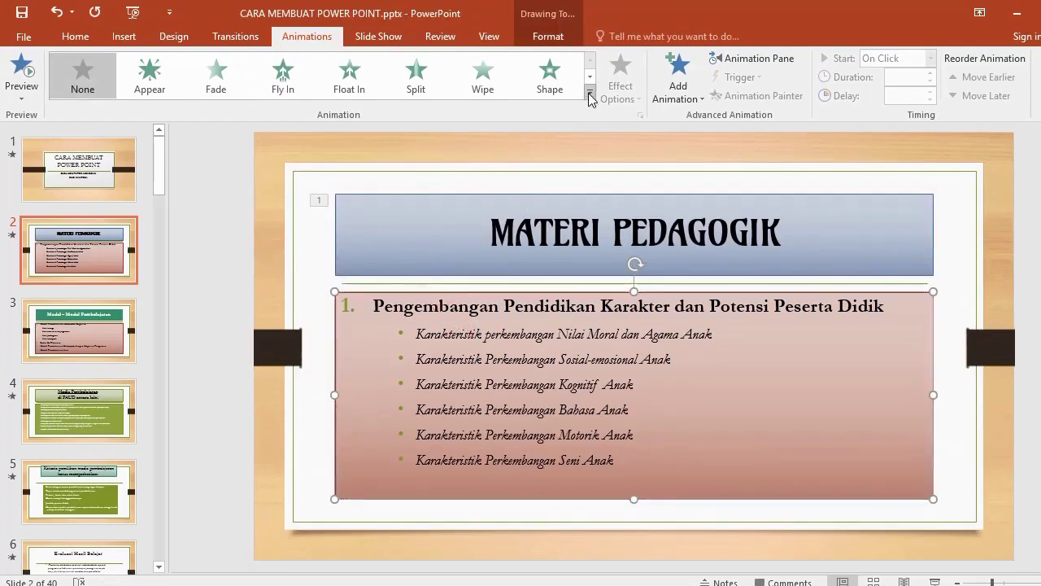
{"action": "left_click", "coordinate": [557, 78]}
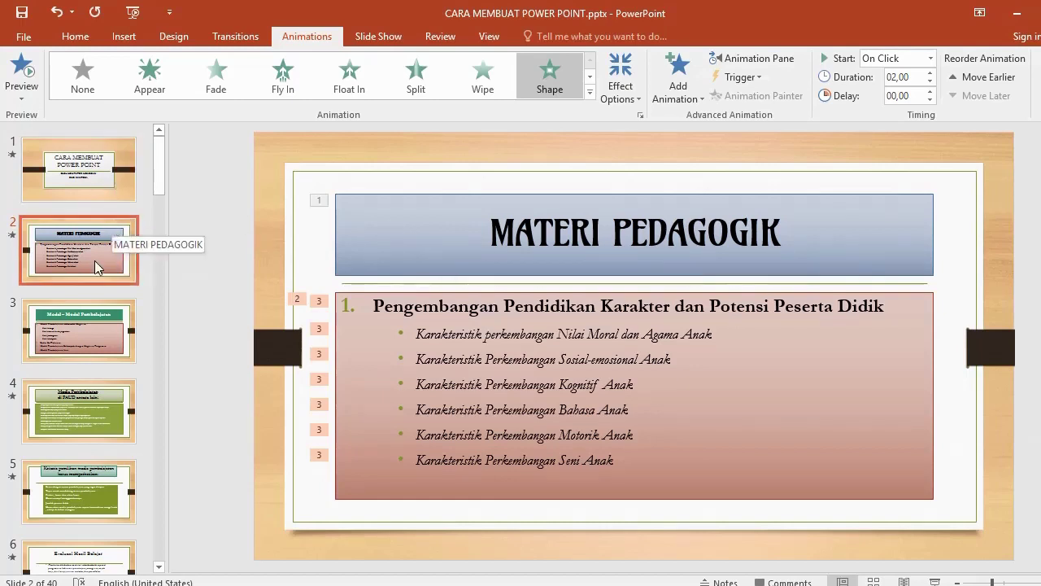
{"action": "left_click", "coordinate": [109, 180]}
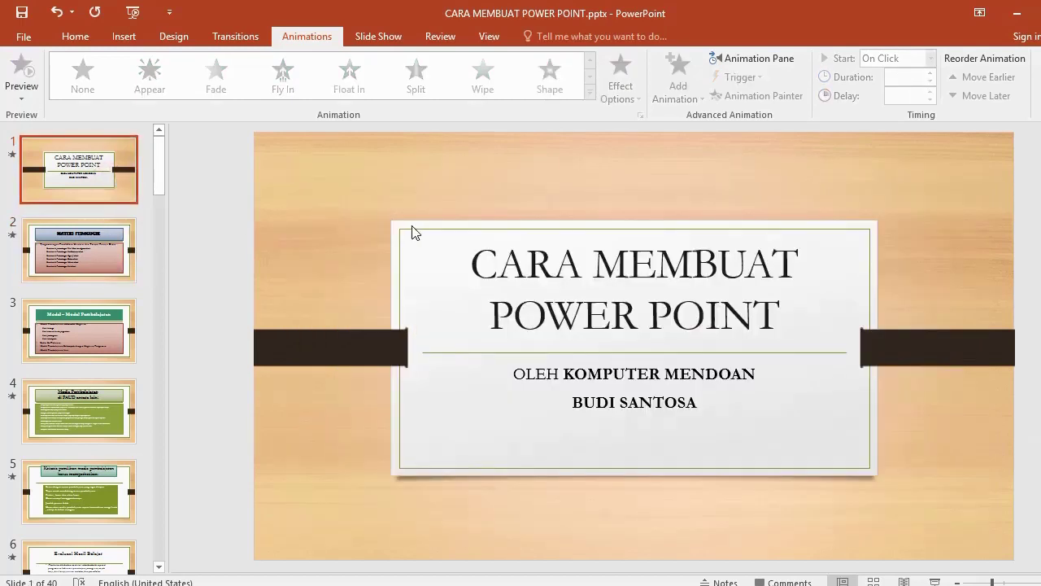
Give the CARA MEMBUAT POWER POINT title a Swivel entrance animation.
{"action": "left_click", "coordinate": [455, 252]}
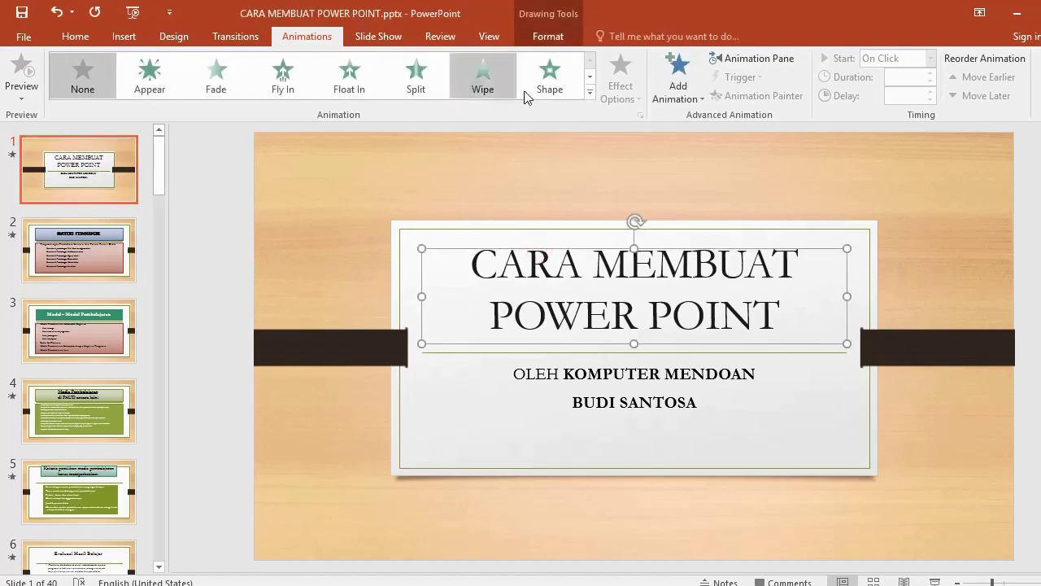
{"action": "left_click", "coordinate": [589, 92]}
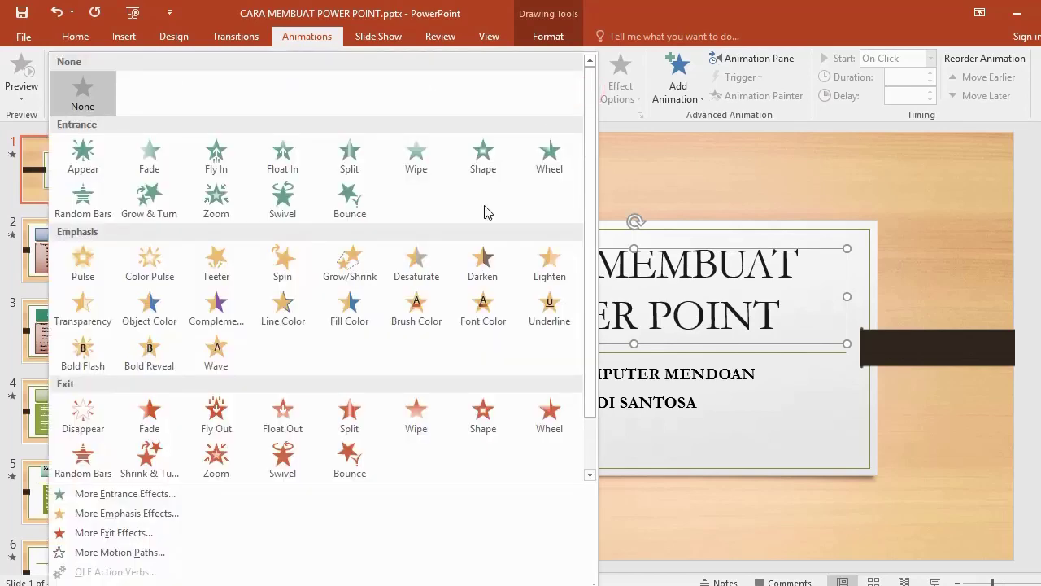
{"action": "left_click", "coordinate": [295, 203]}
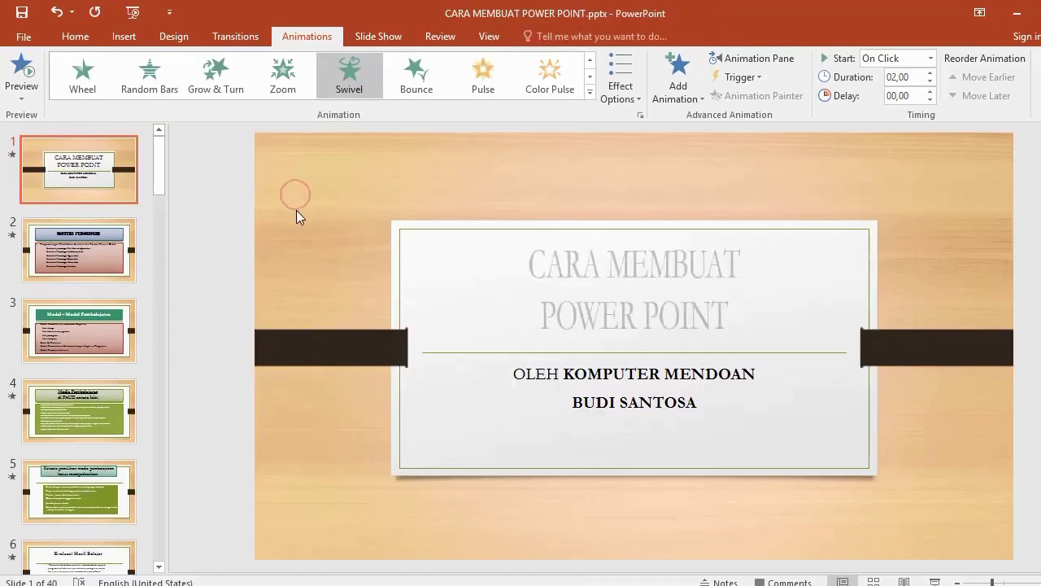
Give the title slide's subtitle a Grow/Shrink emphasis animation.
{"action": "left_click", "coordinate": [601, 415]}
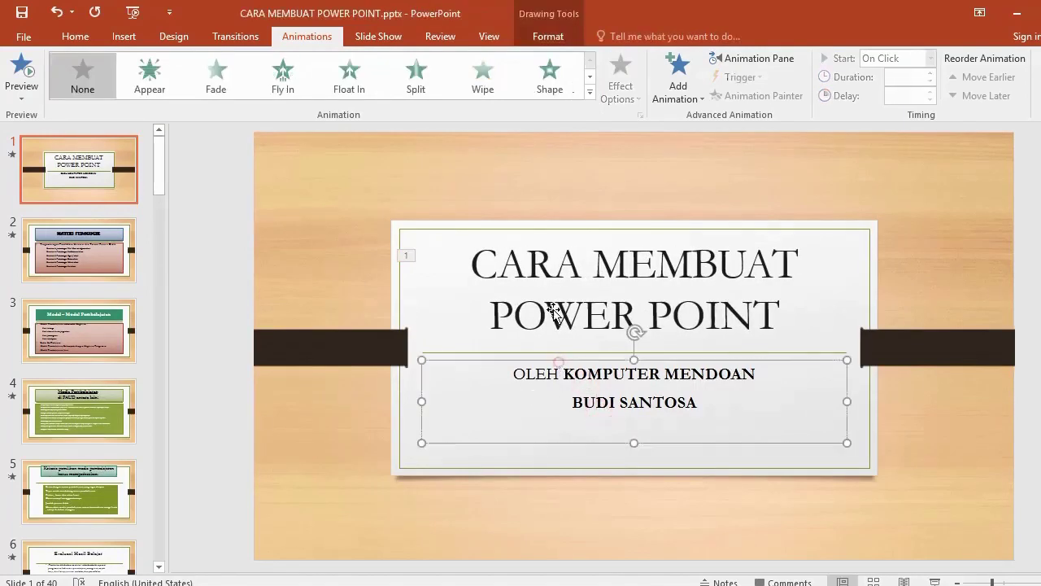
{"action": "left_click", "coordinate": [589, 93]}
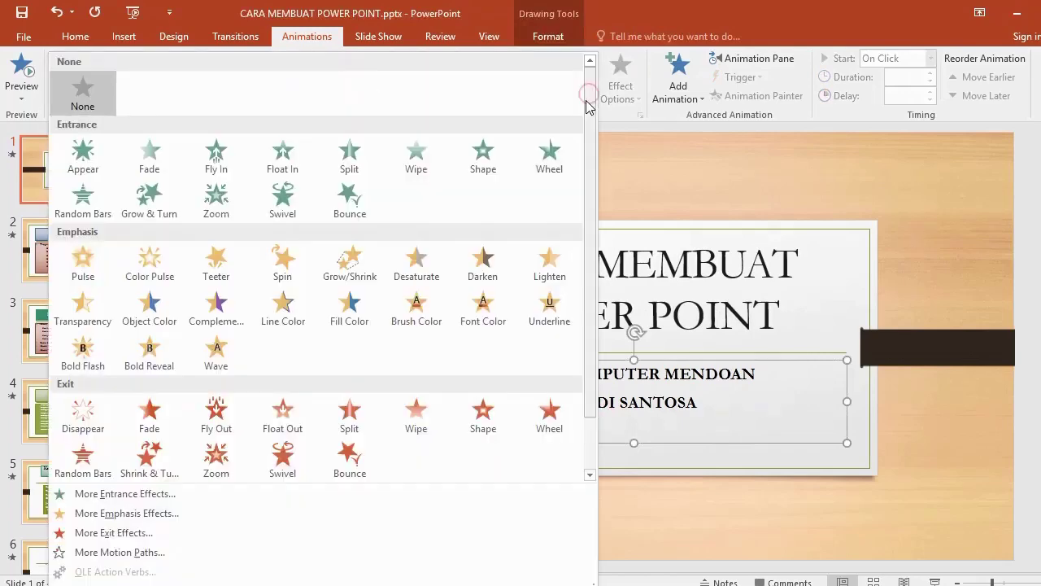
{"action": "left_click", "coordinate": [352, 273]}
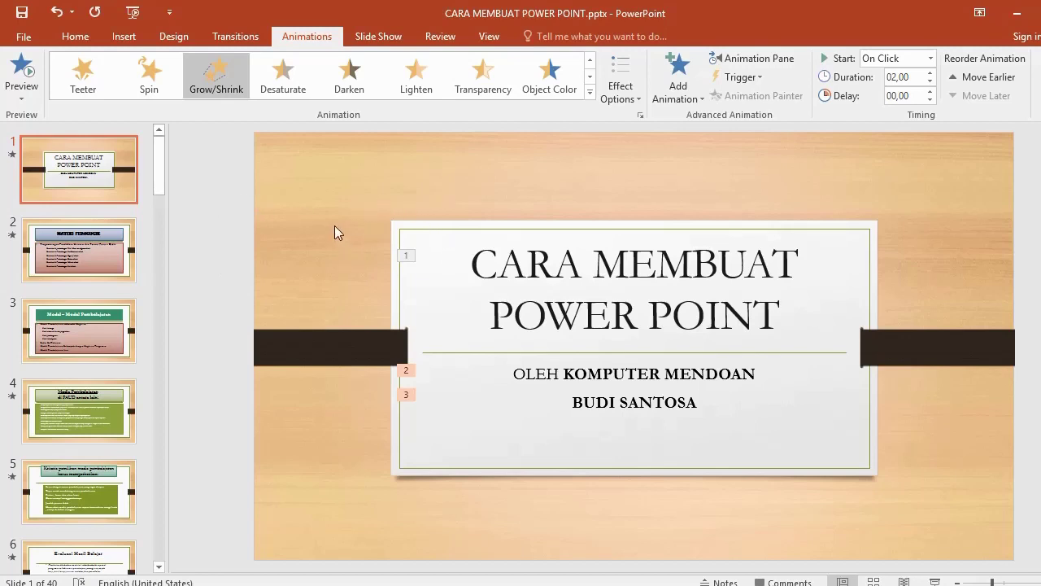
Run the show from the beginning, stepping through title-slide and MATERI PEDAGOGIK animations to Model – Model Pembelajaran.
{"action": "left_click", "coordinate": [381, 37]}
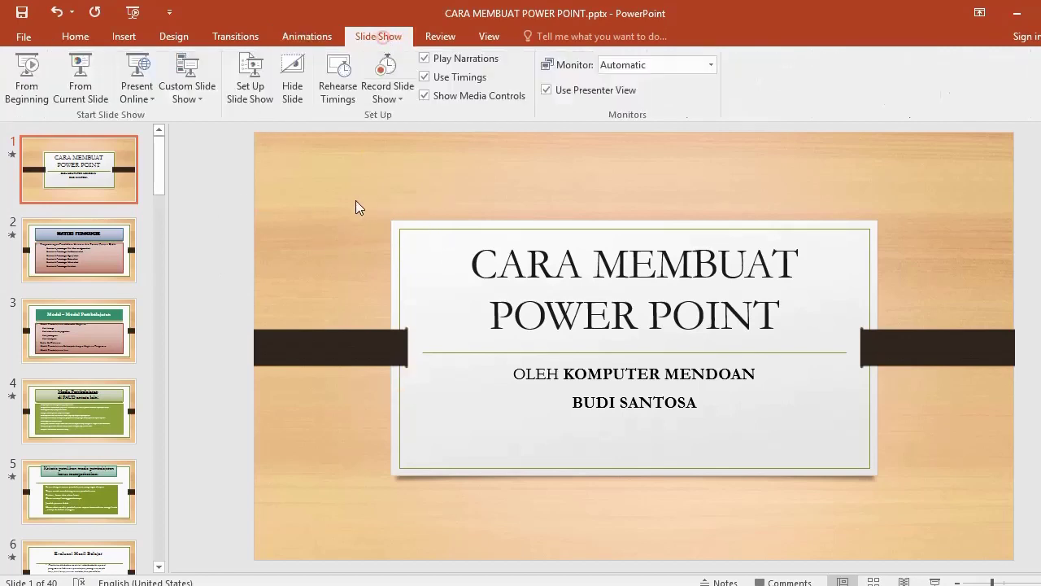
{"action": "left_click", "coordinate": [28, 74]}
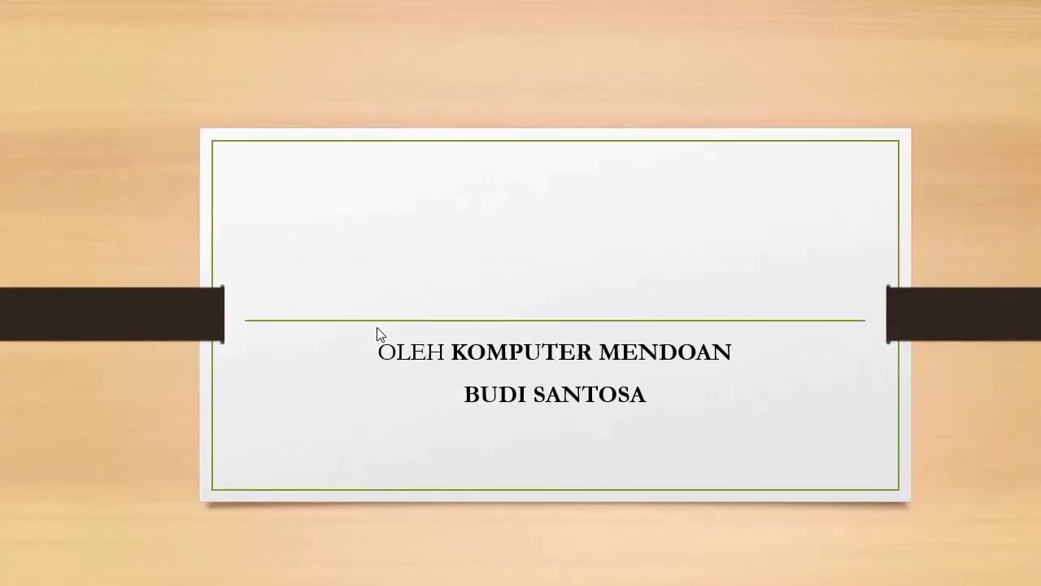
{"action": "left_click", "coordinate": [402, 330]}
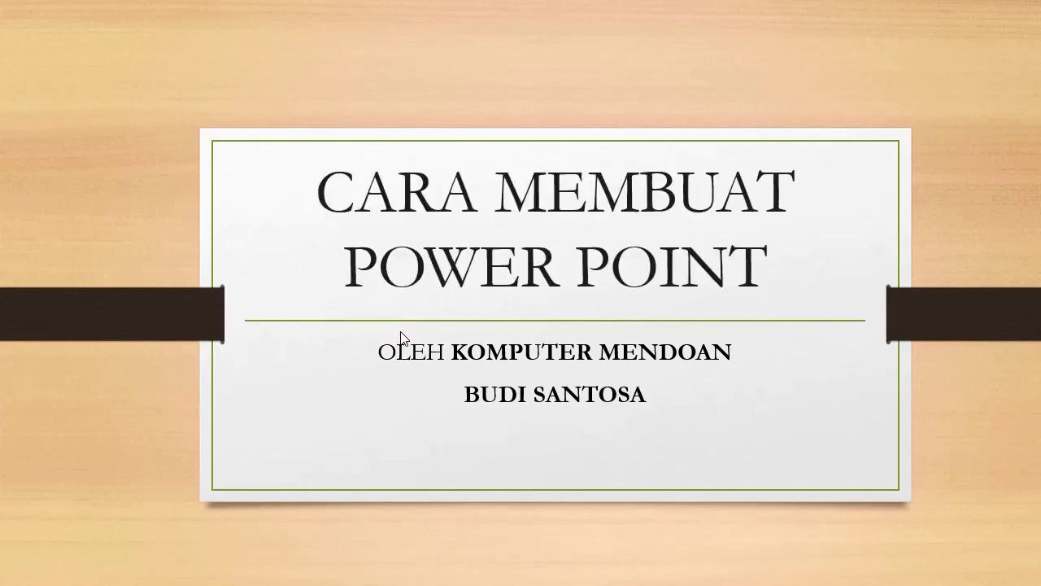
{"action": "left_click", "coordinate": [400, 333]}
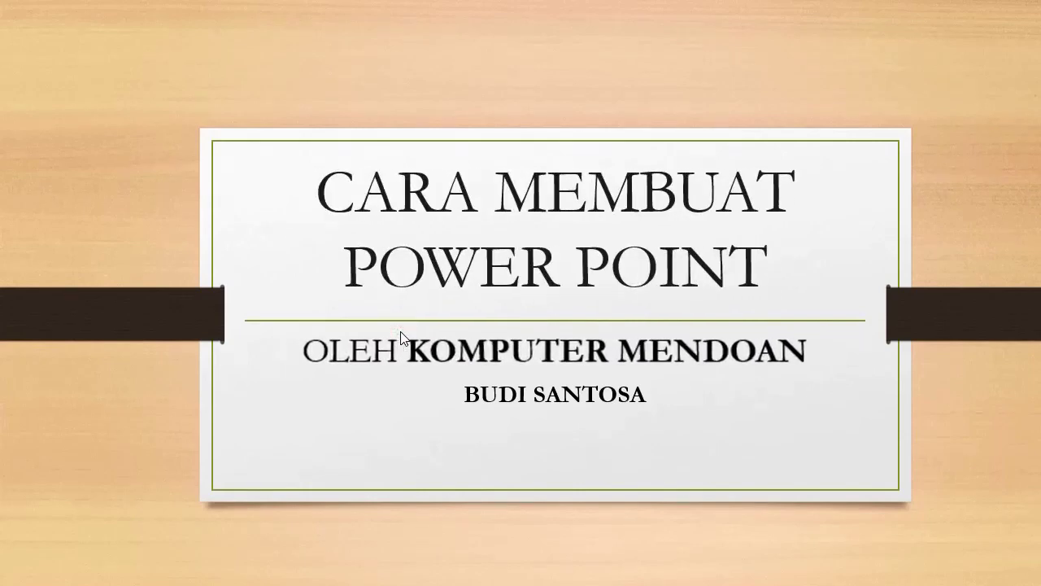
{"action": "left_click", "coordinate": [401, 336]}
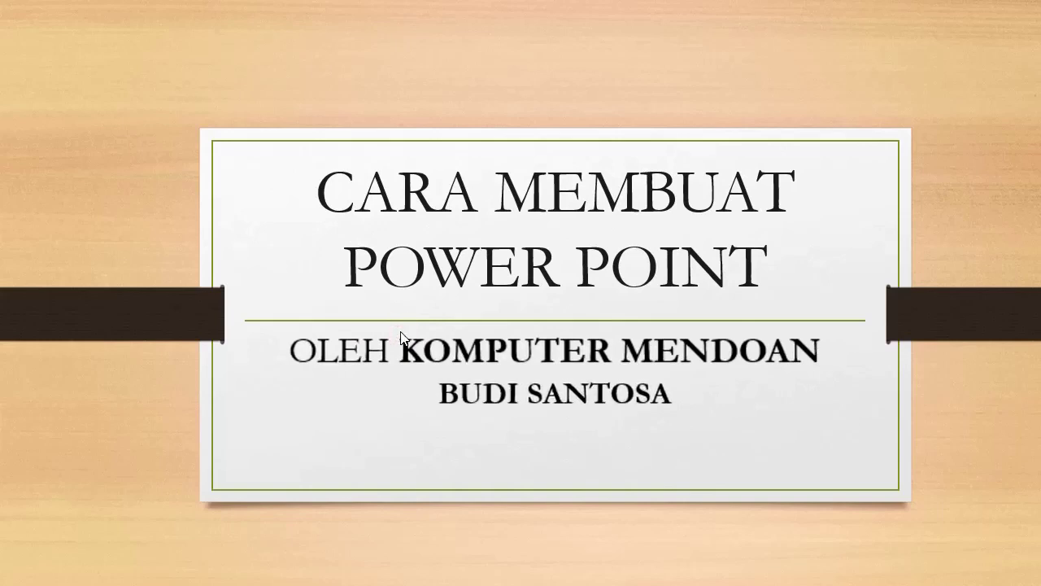
{"action": "left_click", "coordinate": [401, 336]}
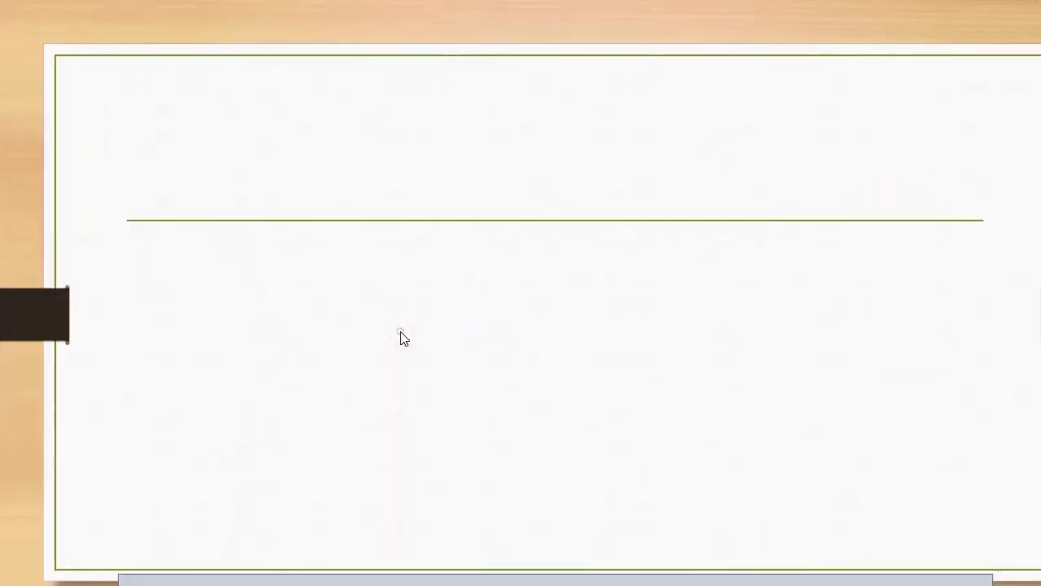
{"action": "left_click", "coordinate": [400, 335]}
{"action": "left_click", "coordinate": [401, 336]}
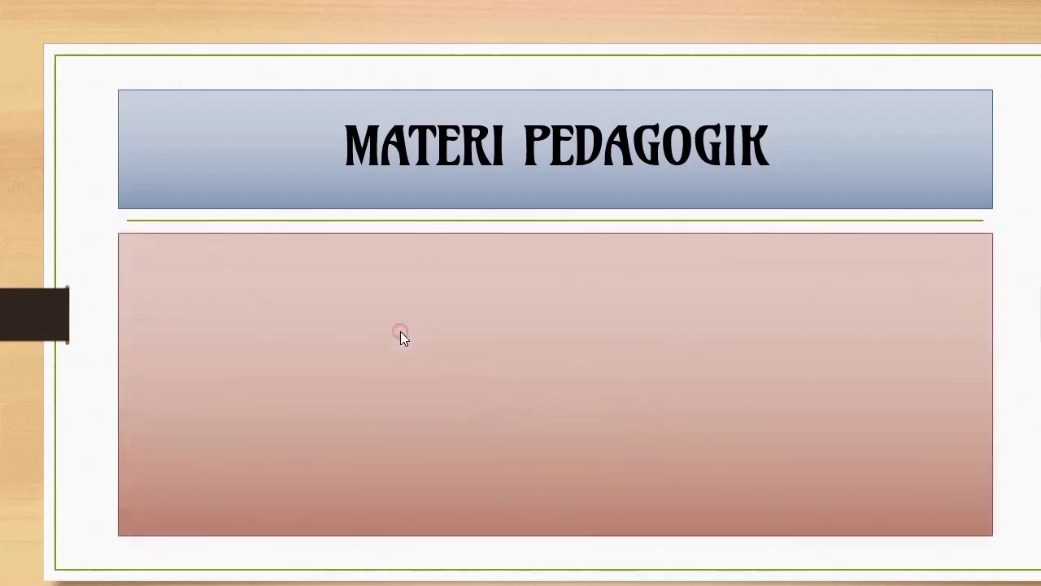
{"action": "left_click", "coordinate": [401, 335]}
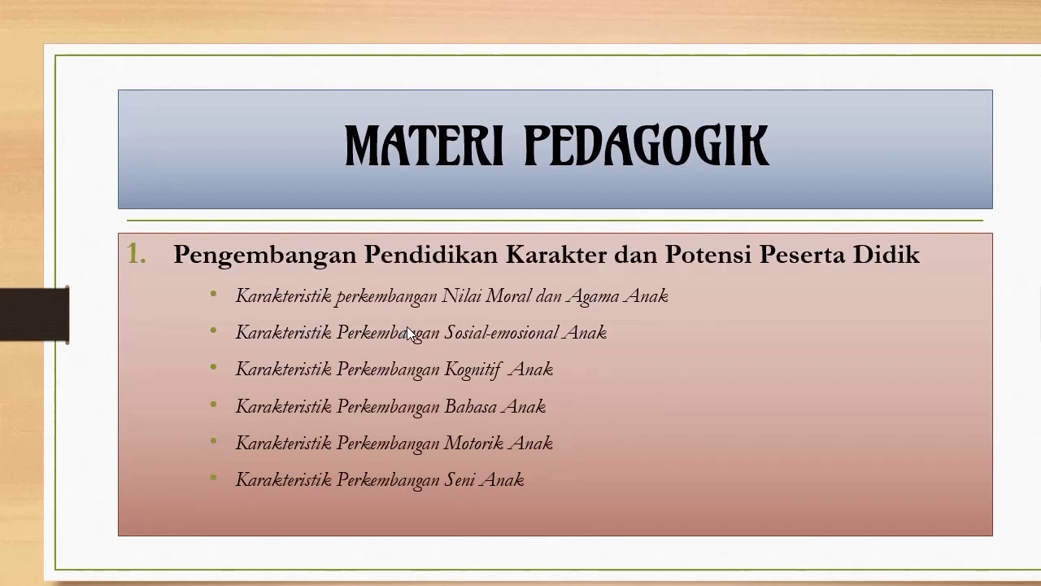
{"action": "left_click", "coordinate": [442, 292]}
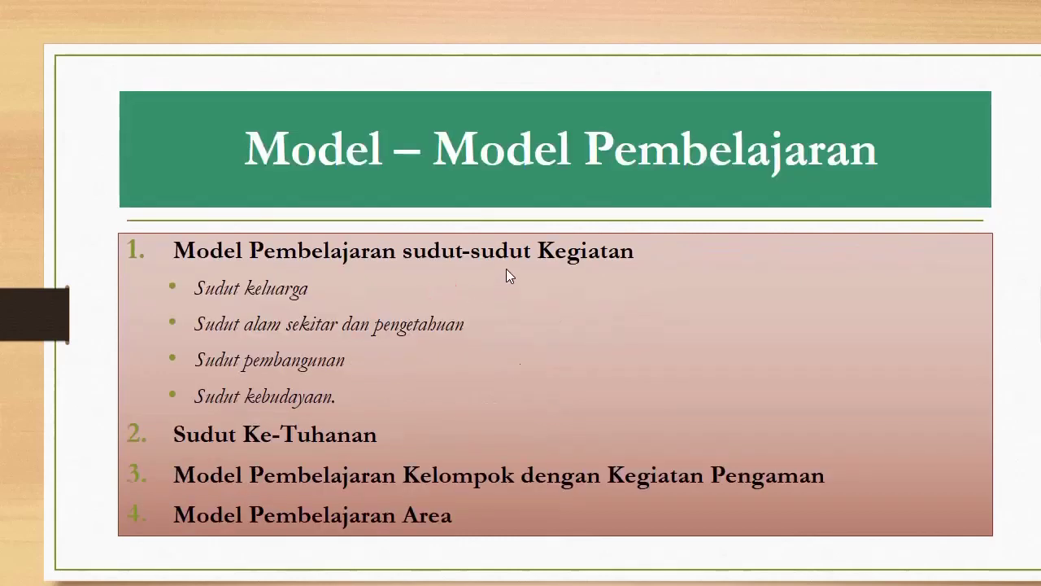